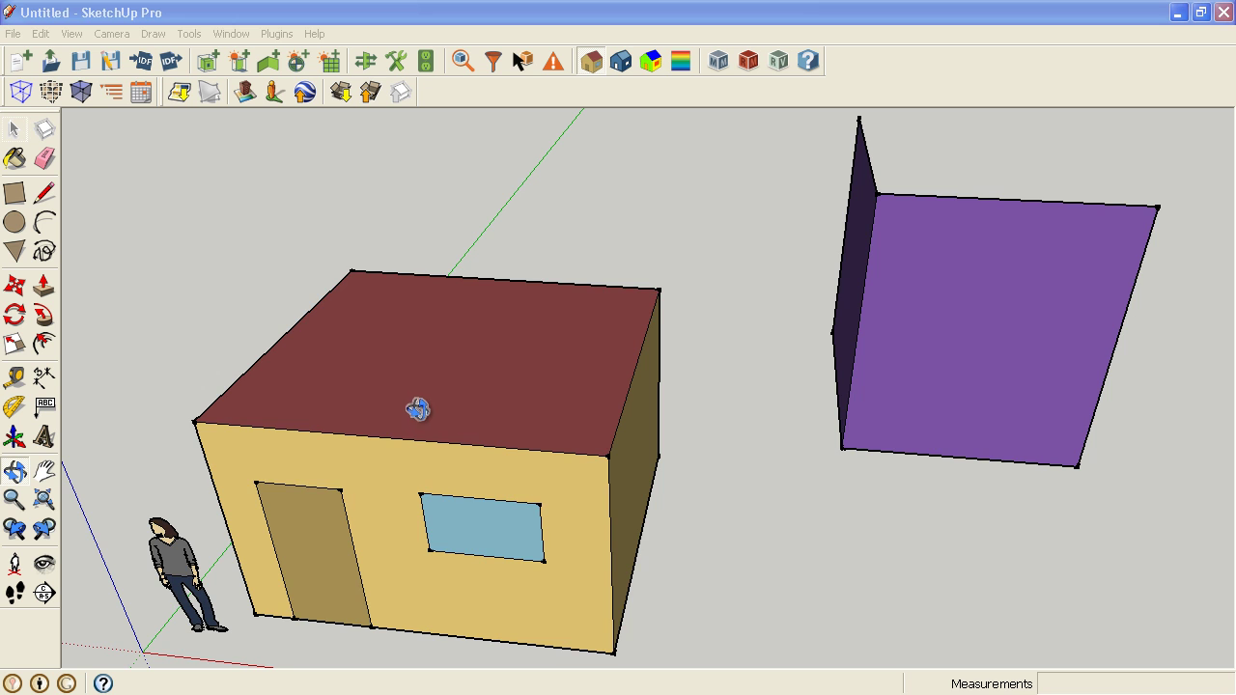
Orbit the view around the house, then return to the Select tool
{"action": "left_click_drag", "start_coordinate": [416, 406], "coordinate": [645, 334]}
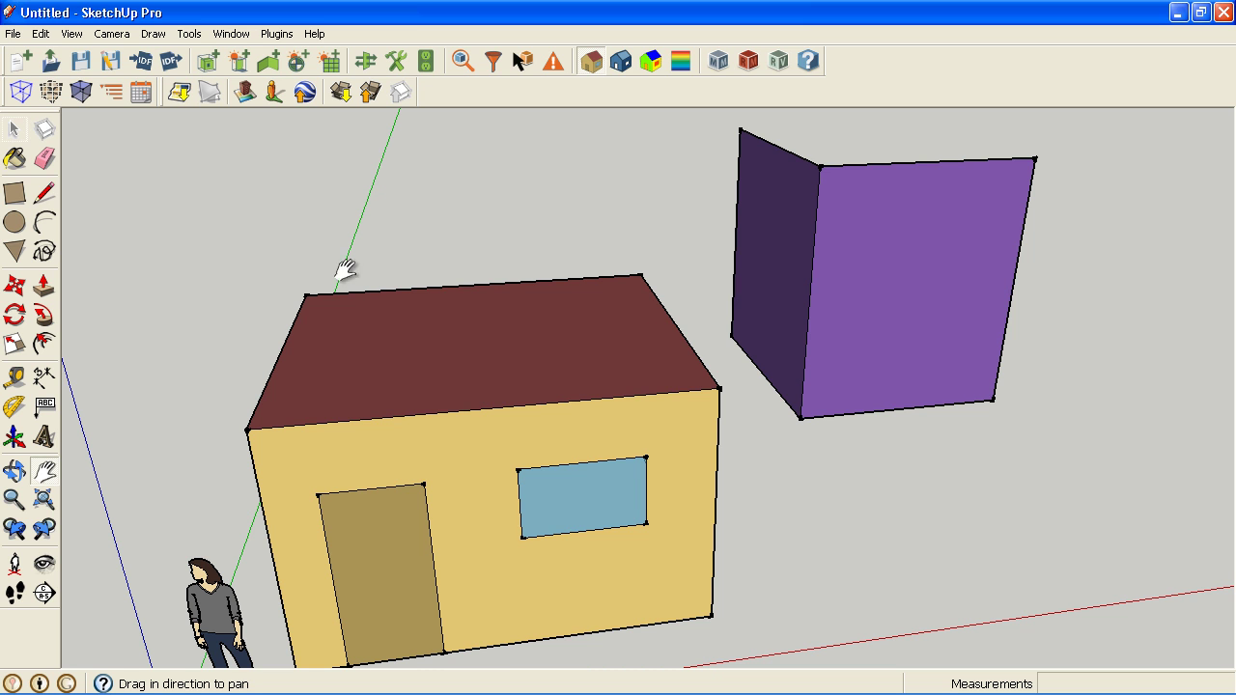
{"action": "left_click", "coordinate": [17, 130]}
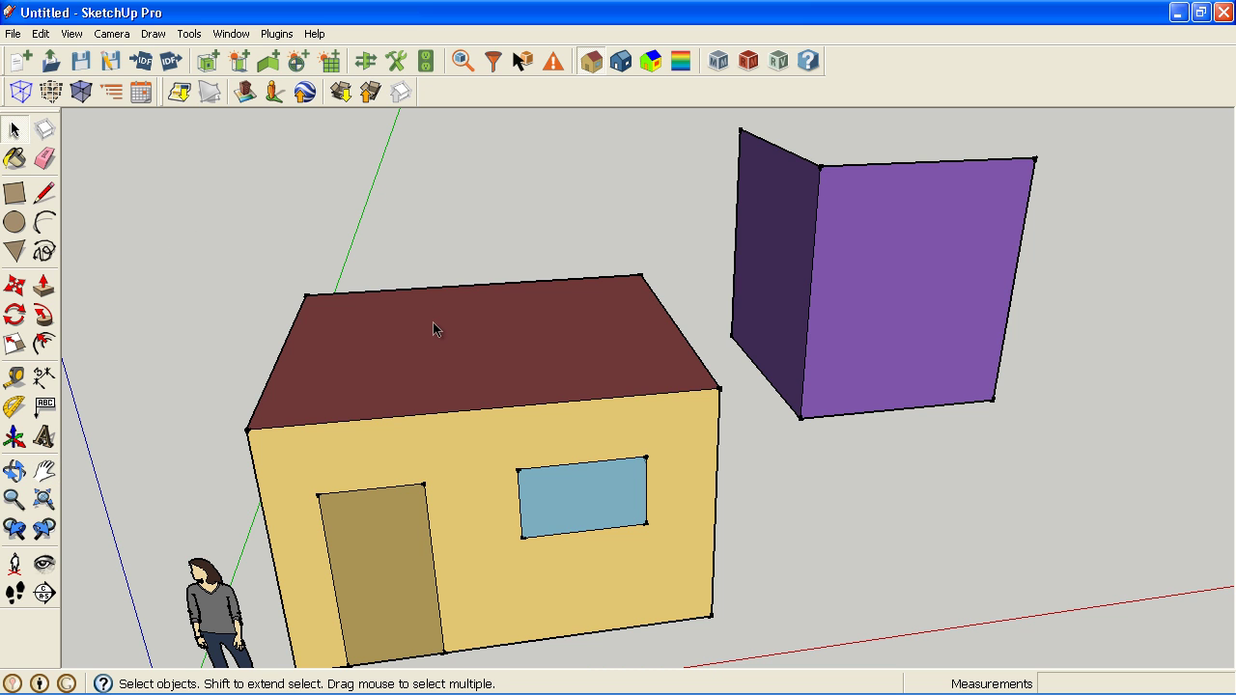
Enter the house group and orbit to view the house from above
{"action": "double_click", "coordinate": [432, 327]}
{"action": "key", "text": "o"}
{"action": "left_click_drag", "start_coordinate": [467, 322], "coordinate": [455, 352]}
{"action": "key", "text": "space"}
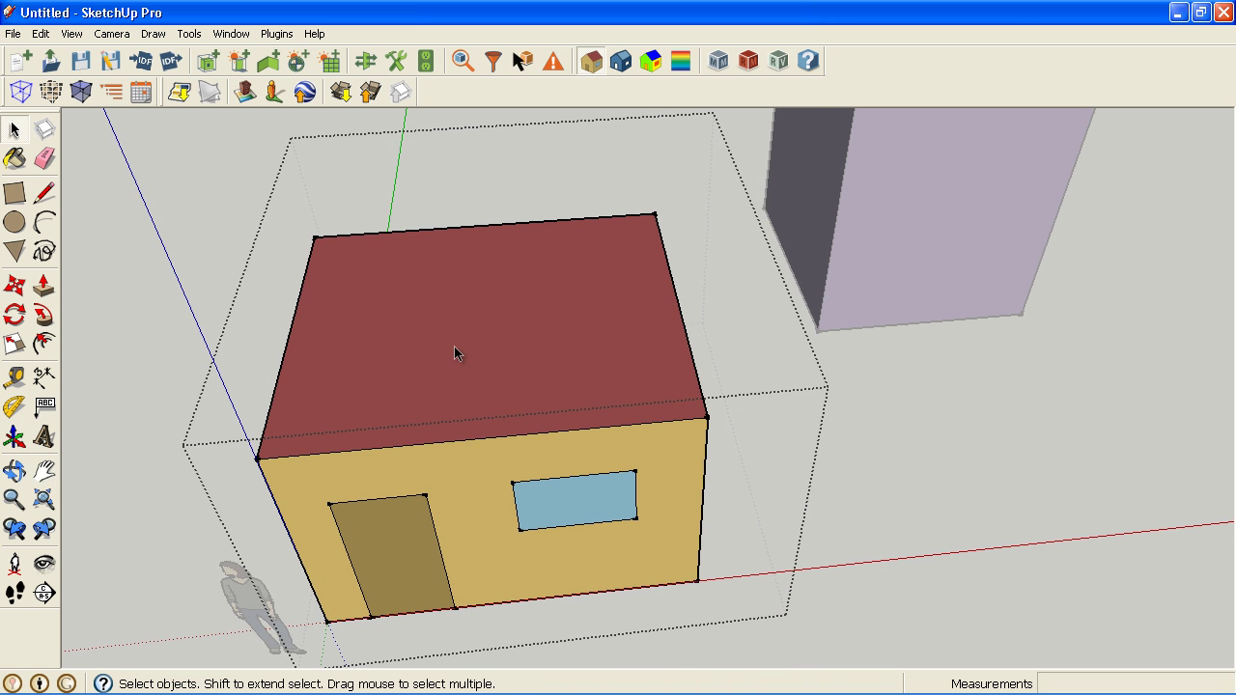
Review the roof surface's OpenStudio properties (Roof, Exterior Roof construction), then close them
{"action": "left_click", "coordinate": [457, 353]}
{"action": "left_click", "coordinate": [462, 61]}
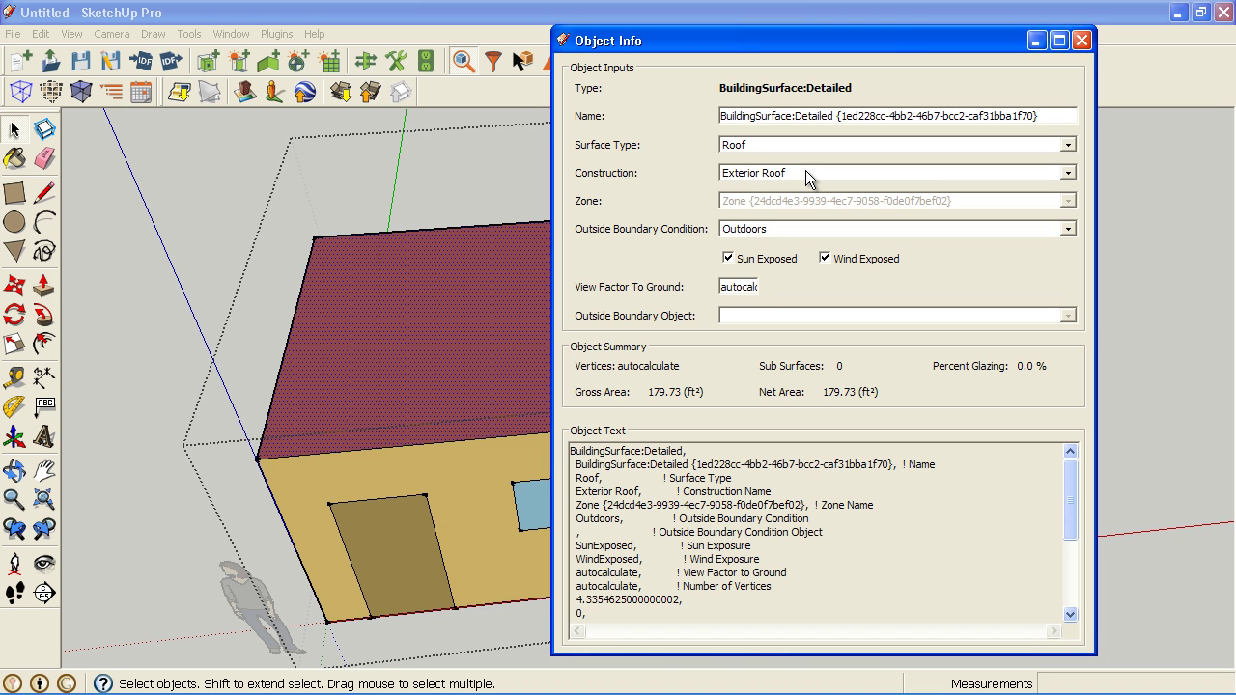
{"action": "left_click", "coordinate": [1082, 40]}
{"action": "left_click", "coordinate": [566, 187]}
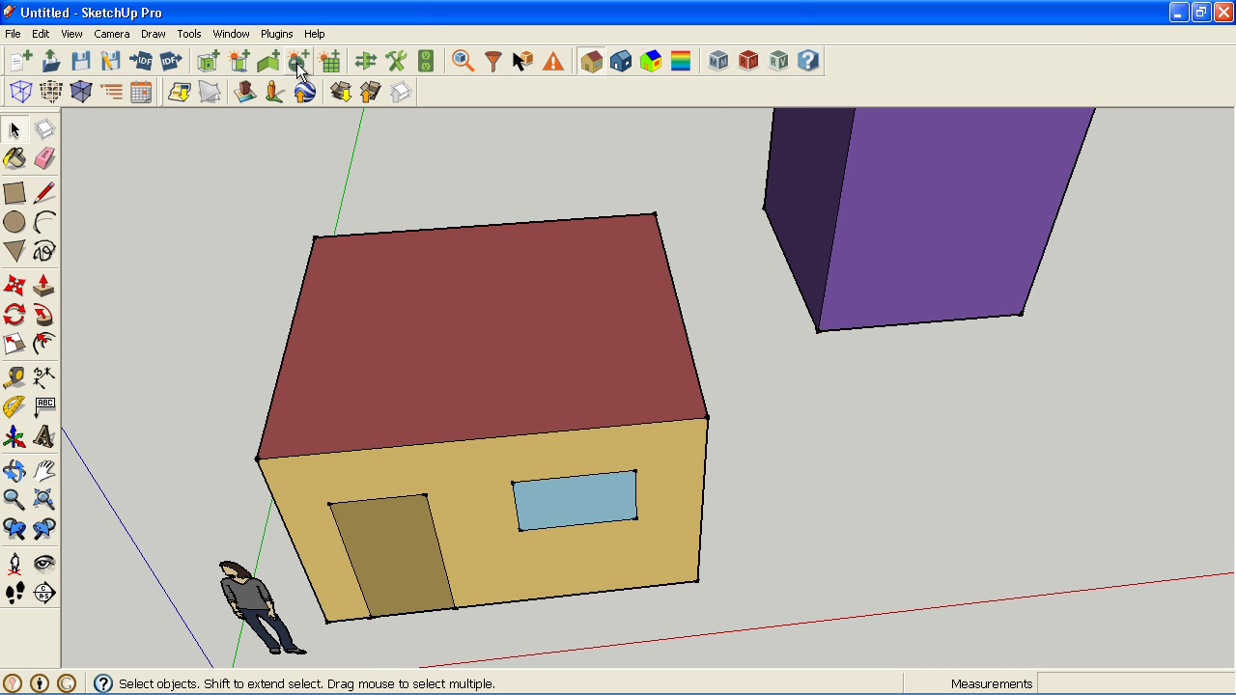
{"action": "left_click", "coordinate": [424, 62]}
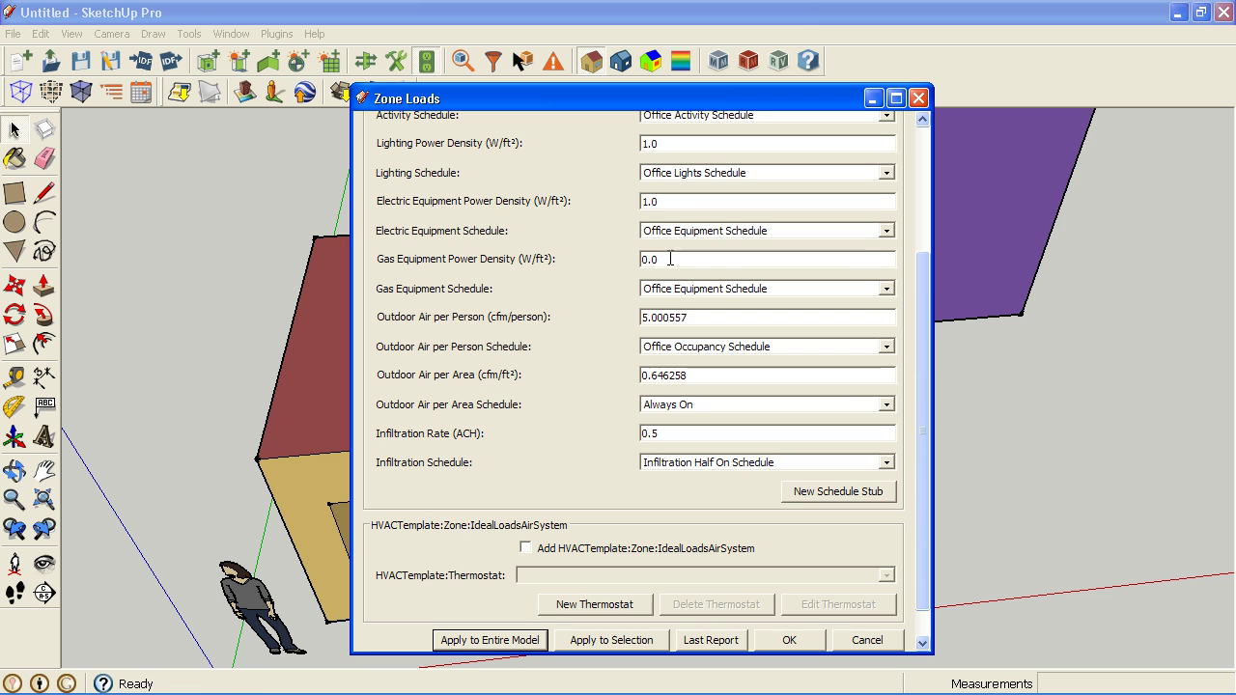
{"action": "left_click_drag", "start_coordinate": [924, 287], "coordinate": [922, 176]}
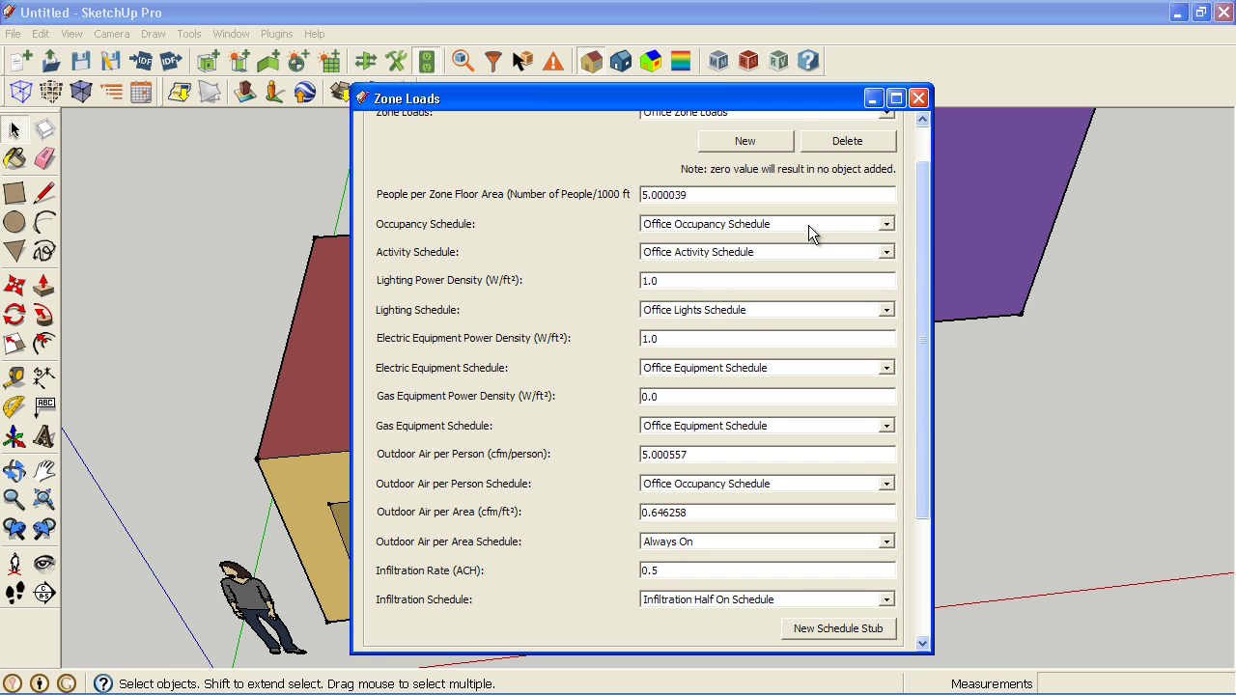
{"action": "scroll", "coordinate": [808, 225], "scroll_direction": "up", "scroll_amount": 2}
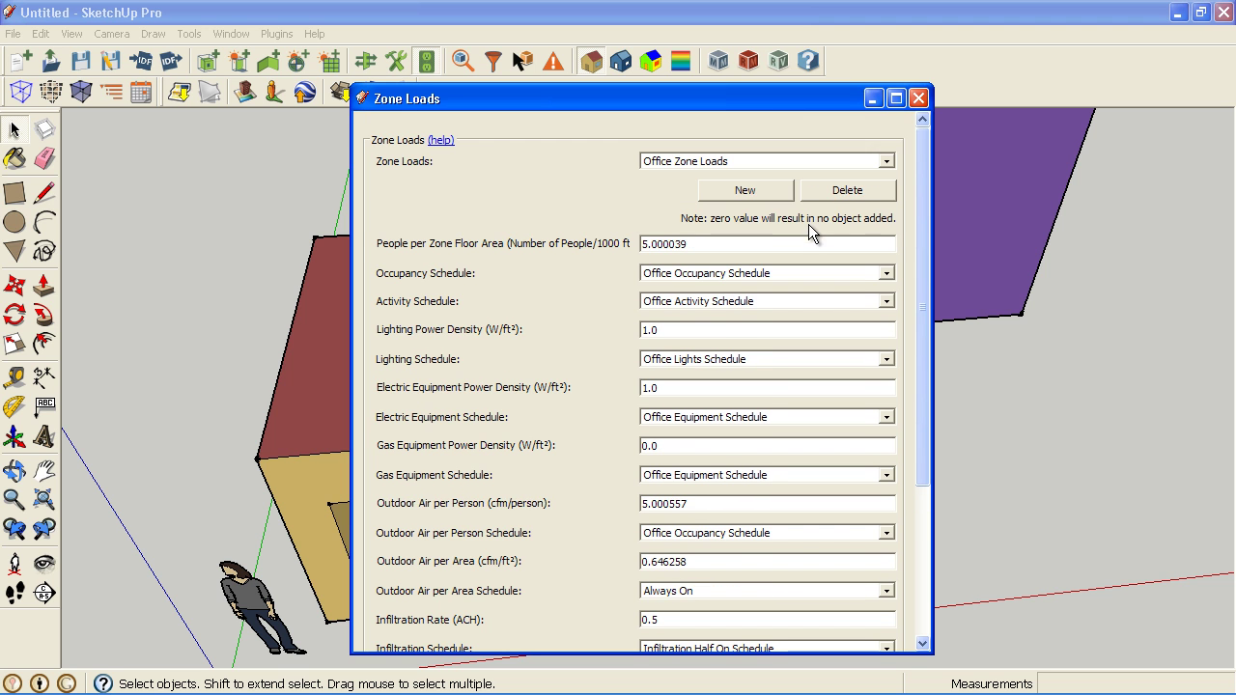
{"action": "left_click", "coordinate": [918, 99]}
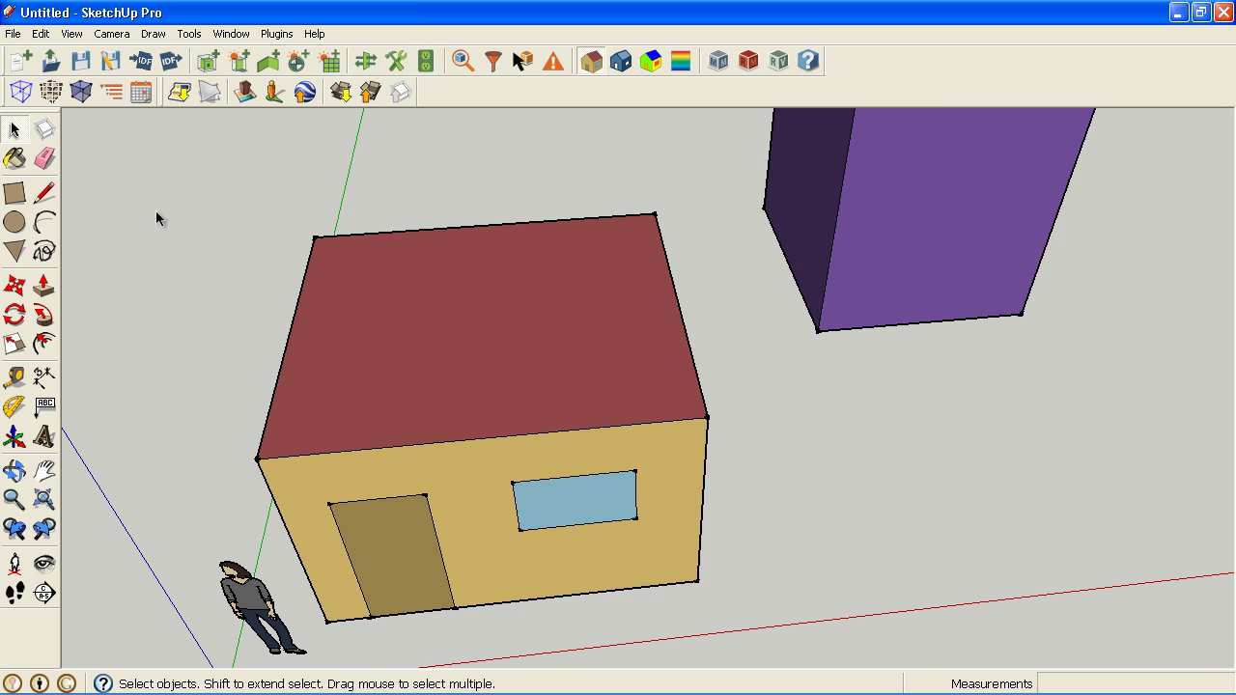
Start a new model without saving, then launch OpenStudio 0.2.5 ModelEditor from the Start menu
{"action": "left_click", "coordinate": [50, 64]}
{"action": "left_click", "coordinate": [616, 383]}
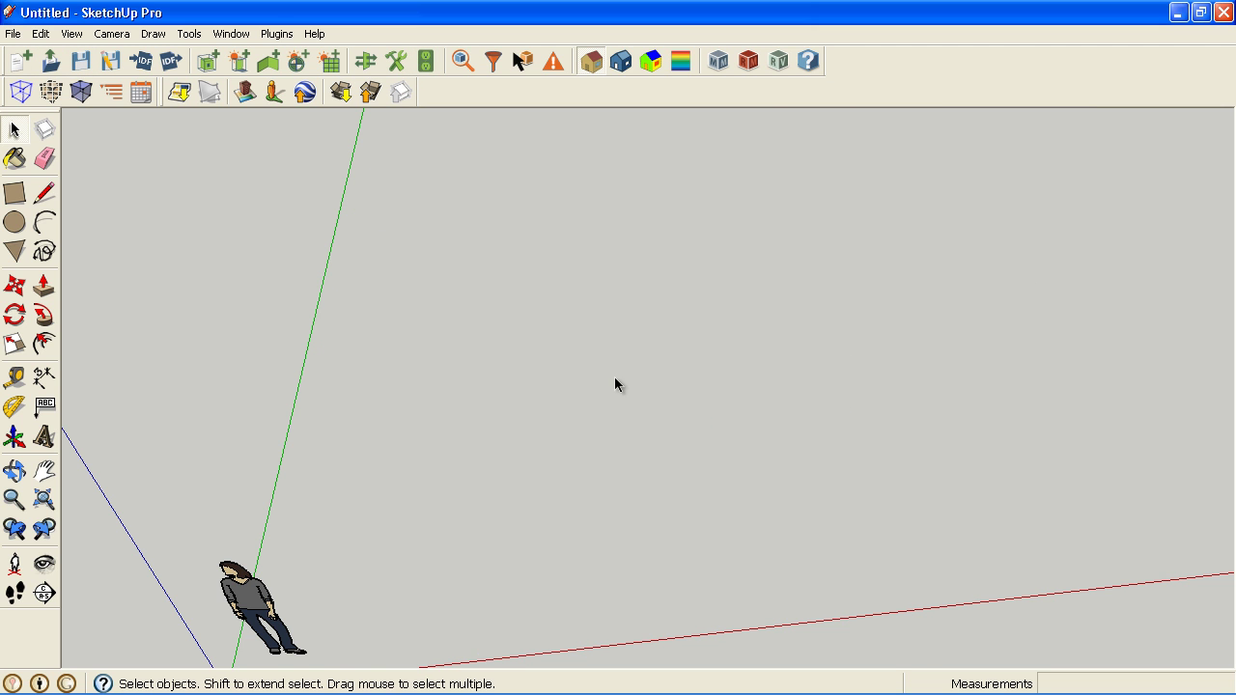
{"action": "mouse_move", "coordinate": [16, 688]}
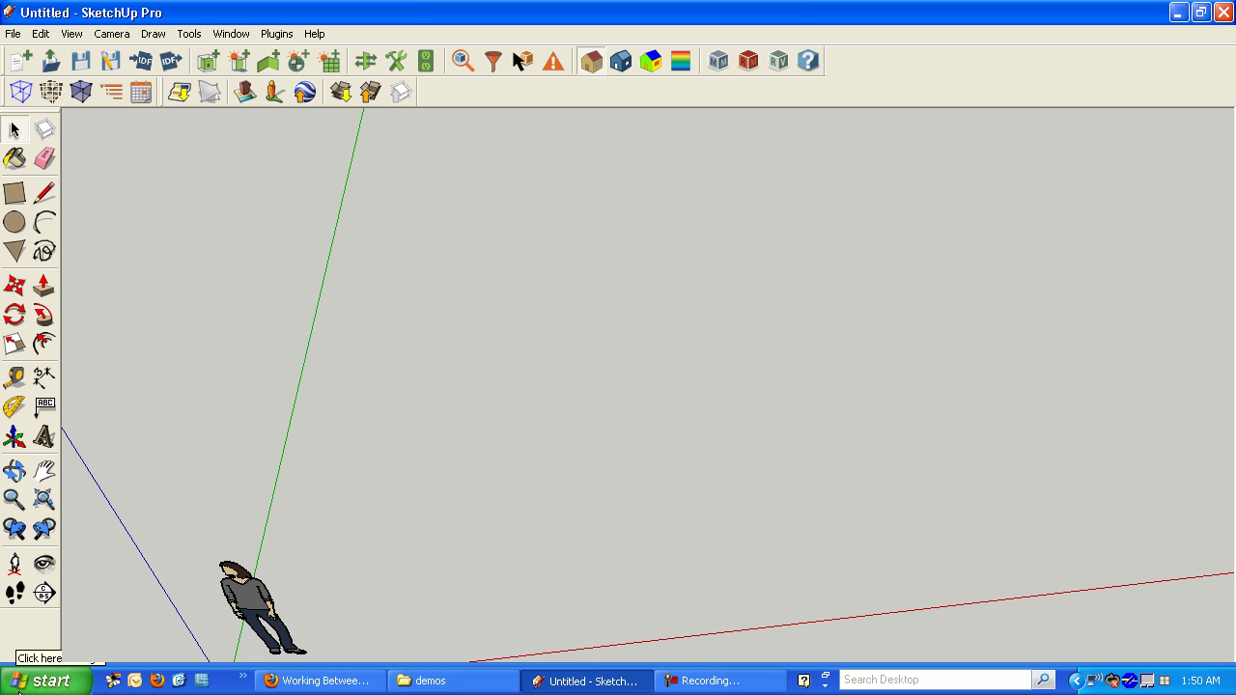
{"action": "left_click", "coordinate": [37, 687]}
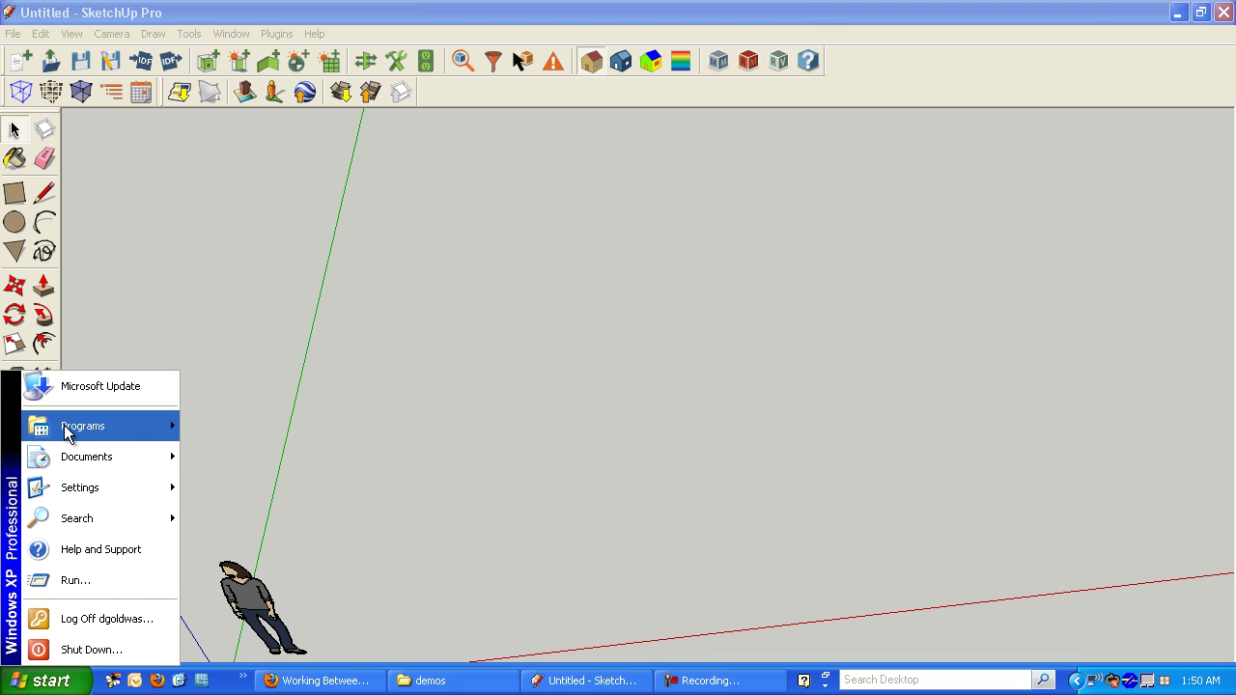
{"action": "mouse_move", "coordinate": [67, 435]}
{"action": "mouse_move", "coordinate": [296, 418]}
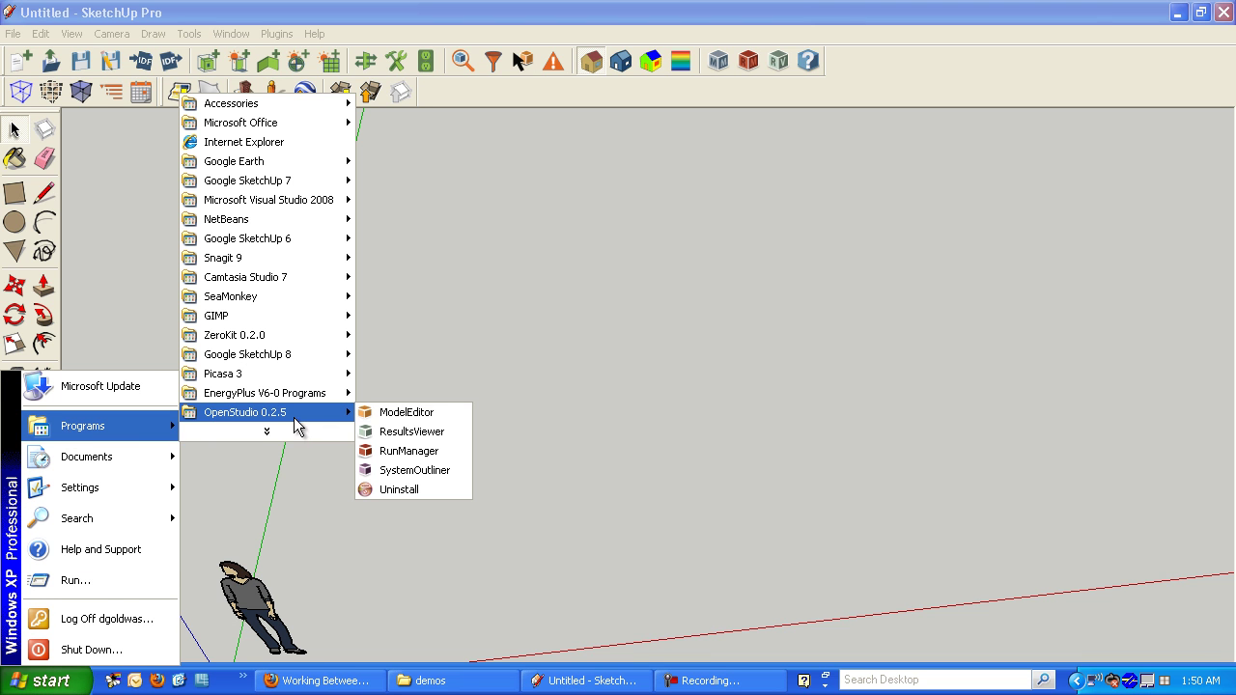
{"action": "left_click", "coordinate": [374, 415]}
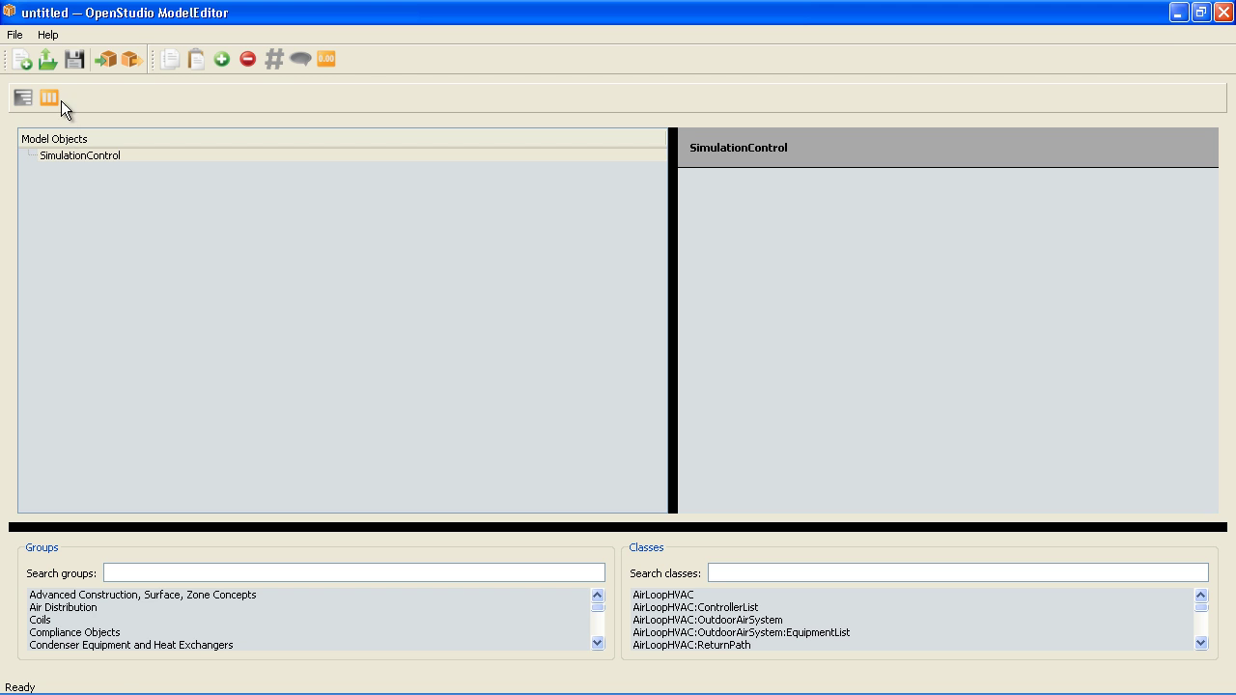
Open modeleditordemo.osm and scroll the Model Objects list to its facility, zone and surfaces
{"action": "left_click", "coordinate": [46, 61]}
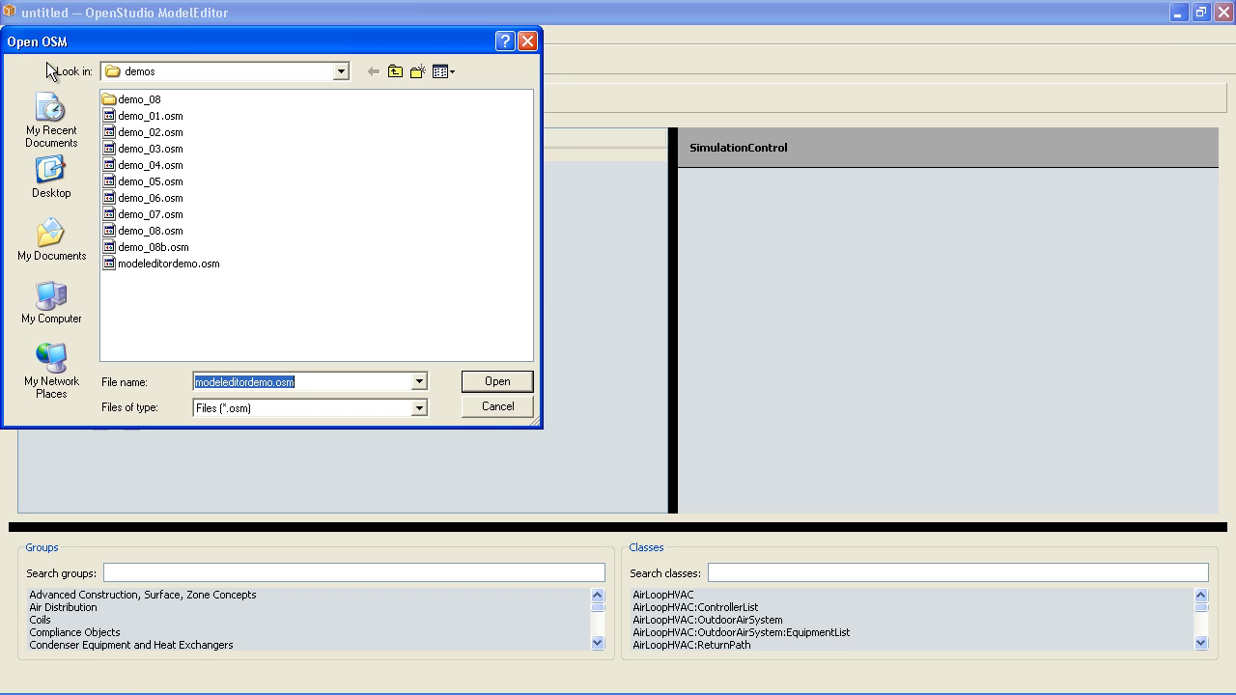
{"action": "left_click", "coordinate": [149, 268]}
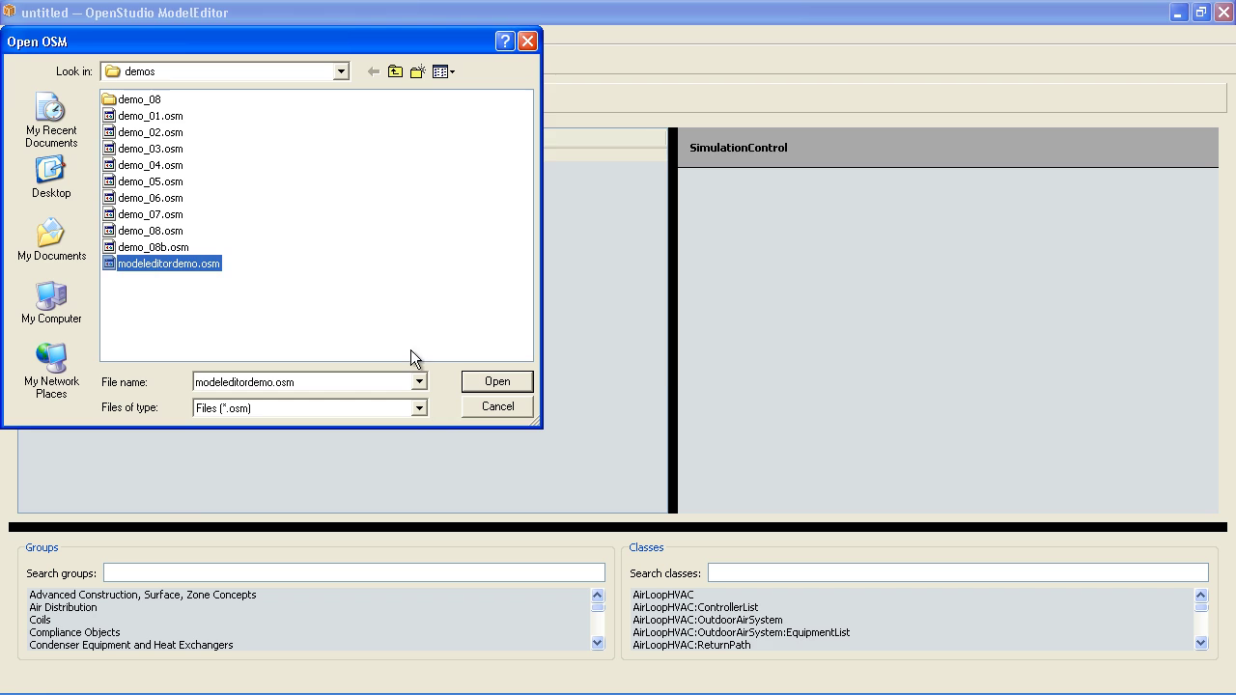
{"action": "left_click", "coordinate": [478, 382]}
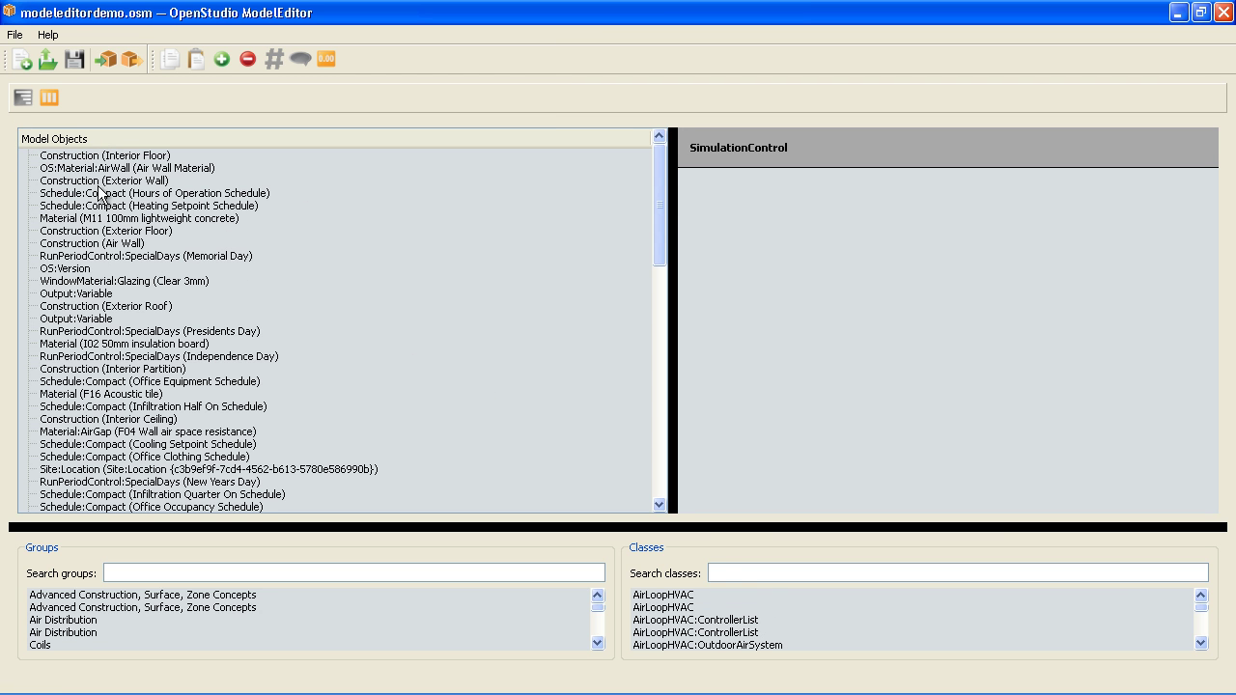
{"action": "left_click_drag", "start_coordinate": [657, 200], "coordinate": [650, 296]}
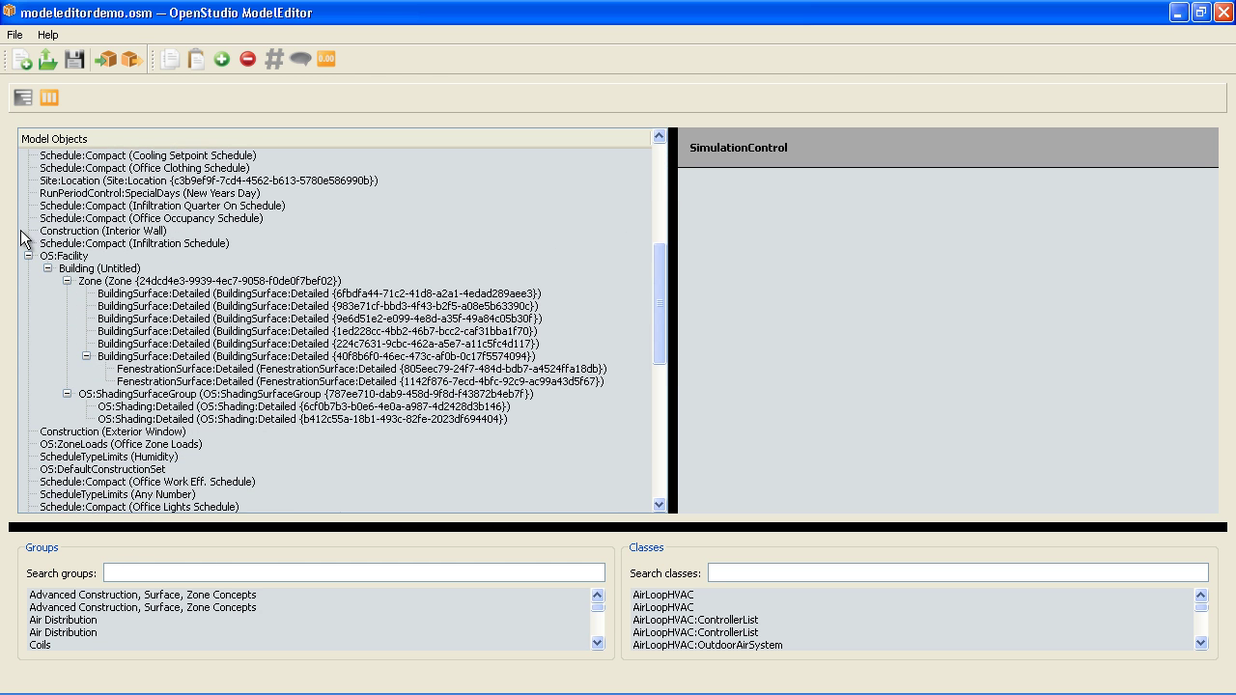
Rename the building to 'my test building'
{"action": "left_click", "coordinate": [85, 271]}
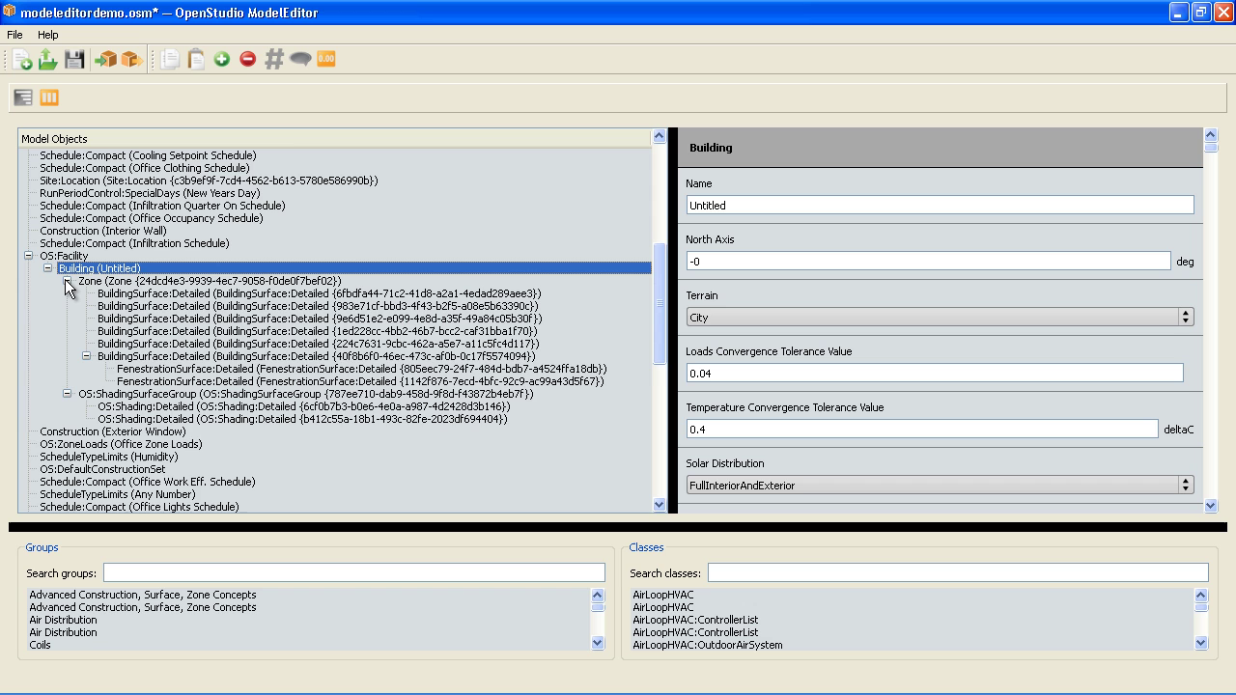
{"action": "left_click", "coordinate": [66, 281]}
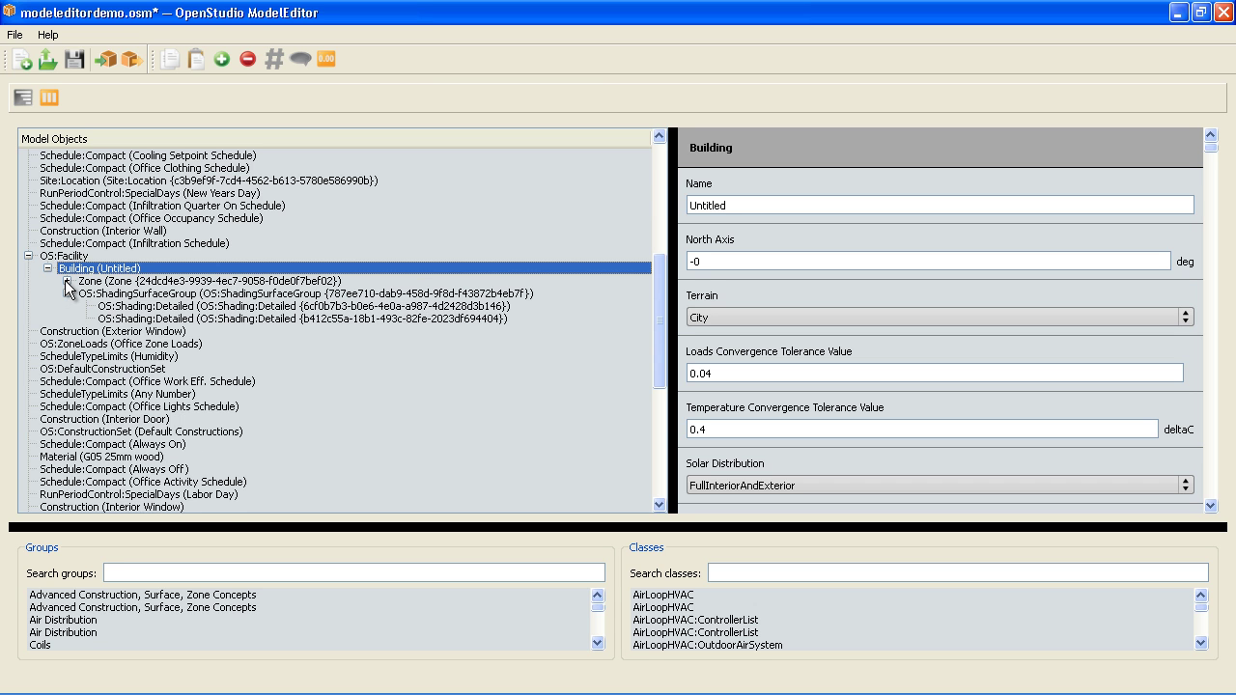
{"action": "left_click", "coordinate": [67, 281]}
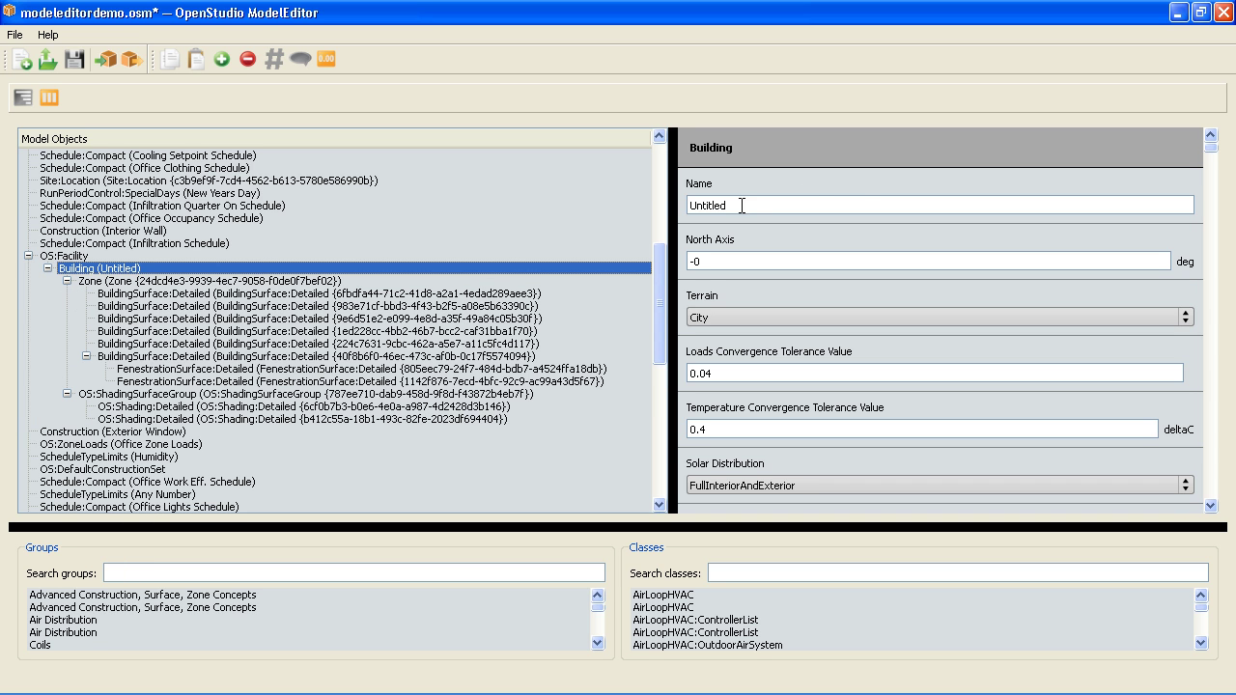
{"action": "left_click_drag", "start_coordinate": [742, 205], "coordinate": [655, 194]}
{"action": "type", "text": "my "}
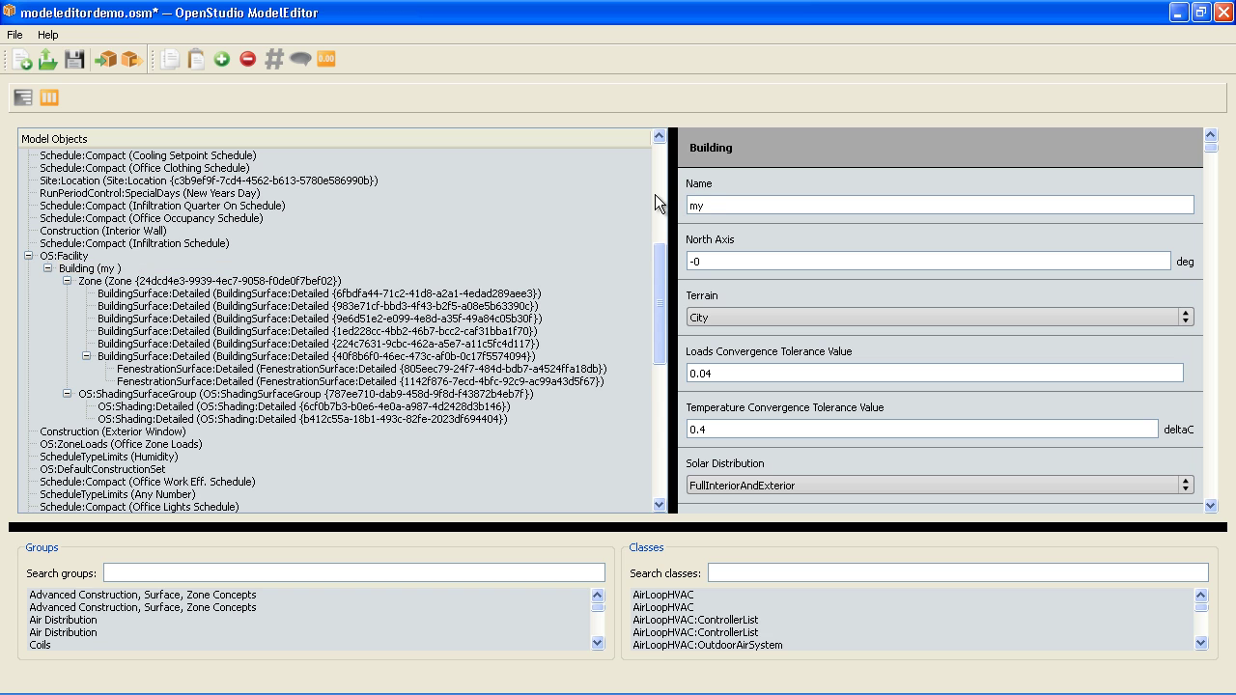
{"action": "type", "text": "test building"}
Rename the thermal zone to 'zone 1'
{"action": "left_click", "coordinate": [251, 281]}
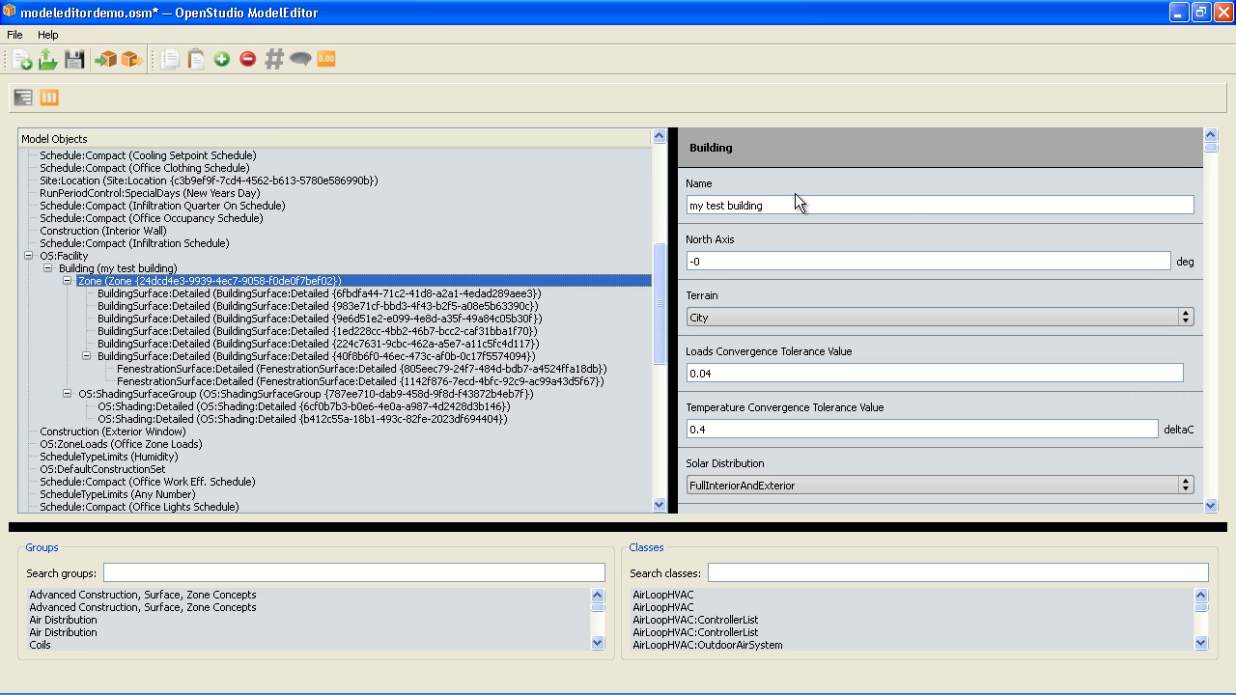
{"action": "triple_click", "coordinate": [798, 205]}
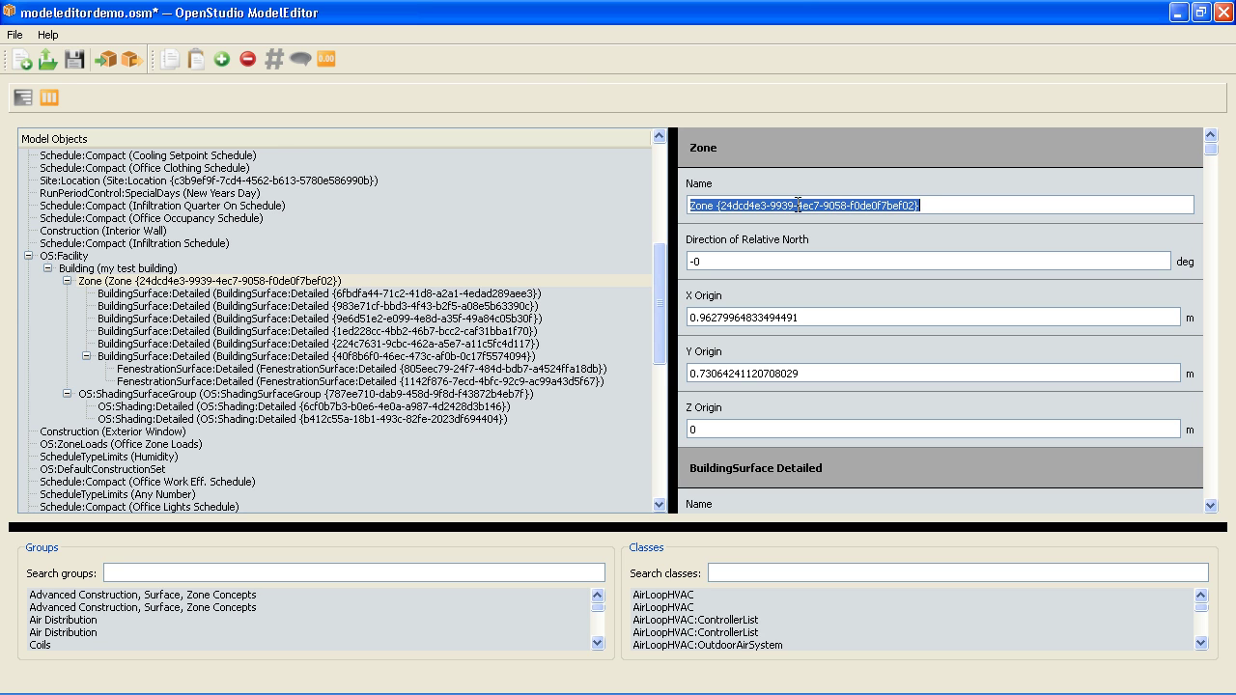
{"action": "type", "text": "zone 1"}
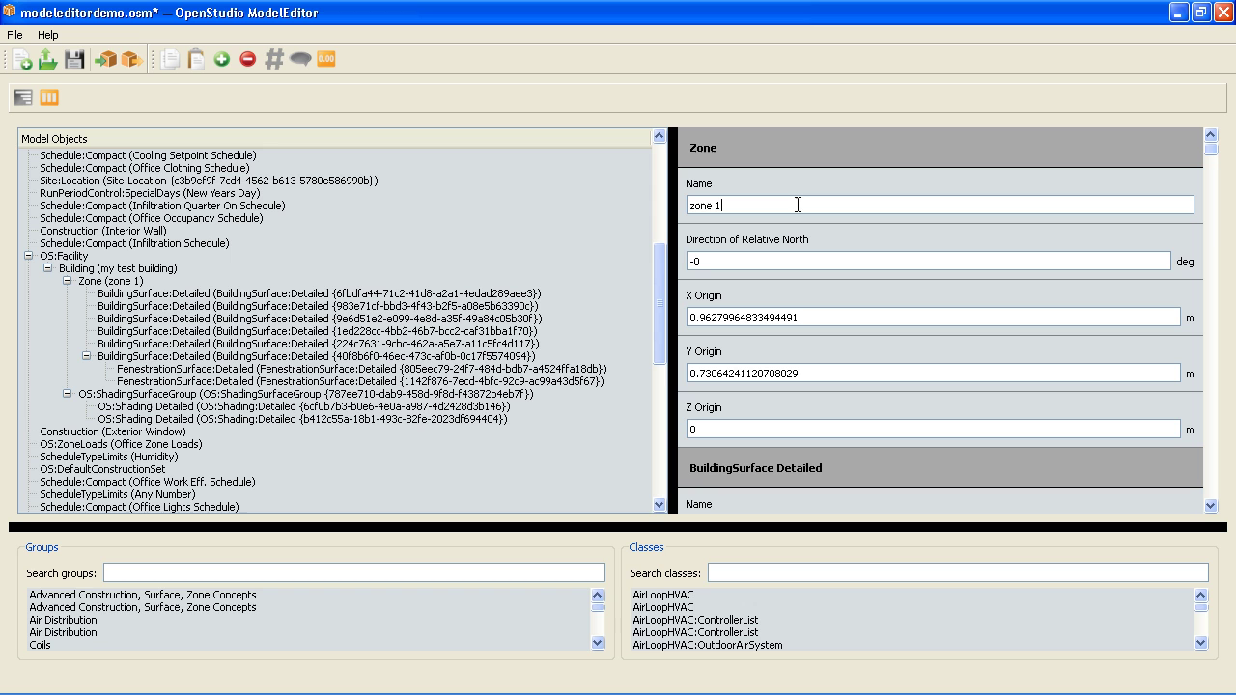
{"action": "key", "text": "Tab"}
Change the second fenestration surface's type from Door to Window
{"action": "left_click", "coordinate": [197, 381]}
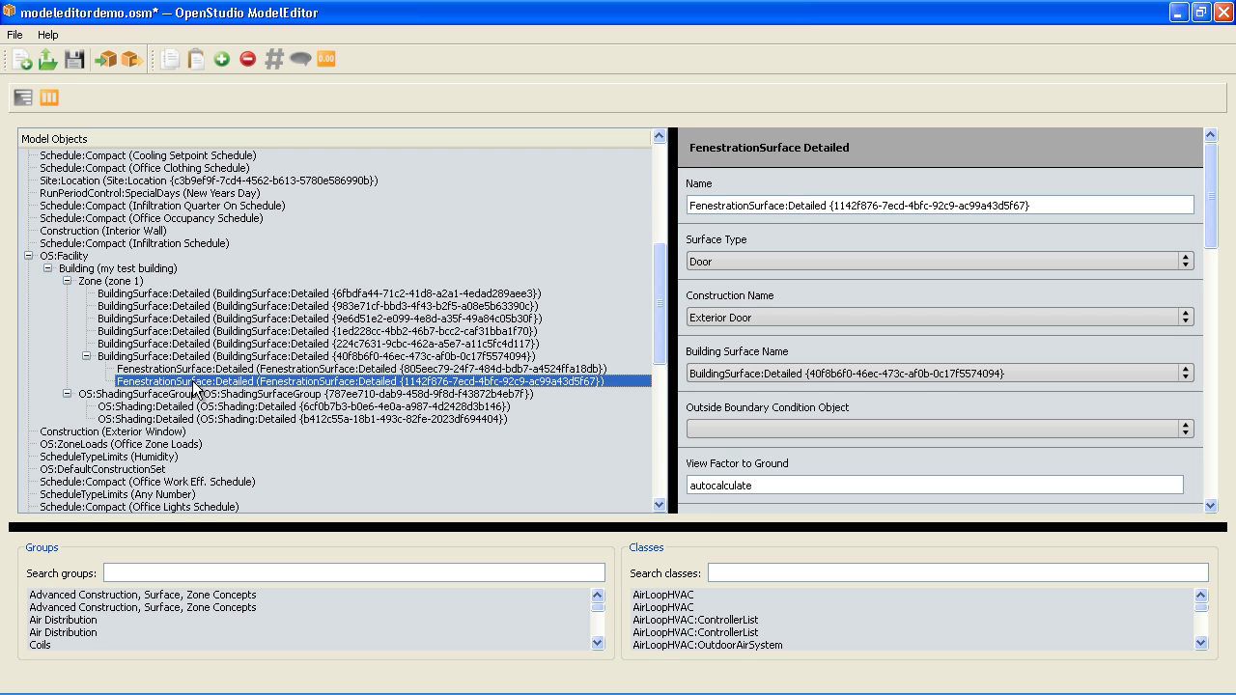
{"action": "left_click", "coordinate": [694, 268]}
{"action": "left_click", "coordinate": [701, 284]}
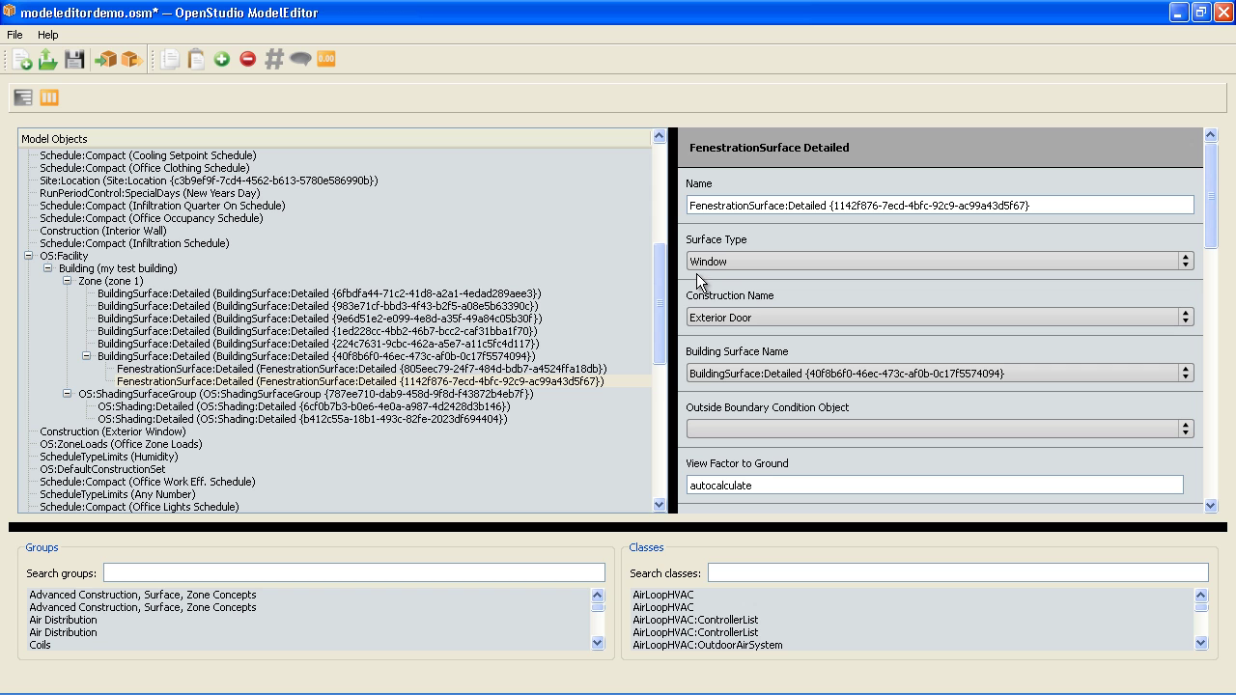
{"action": "left_click", "coordinate": [309, 244]}
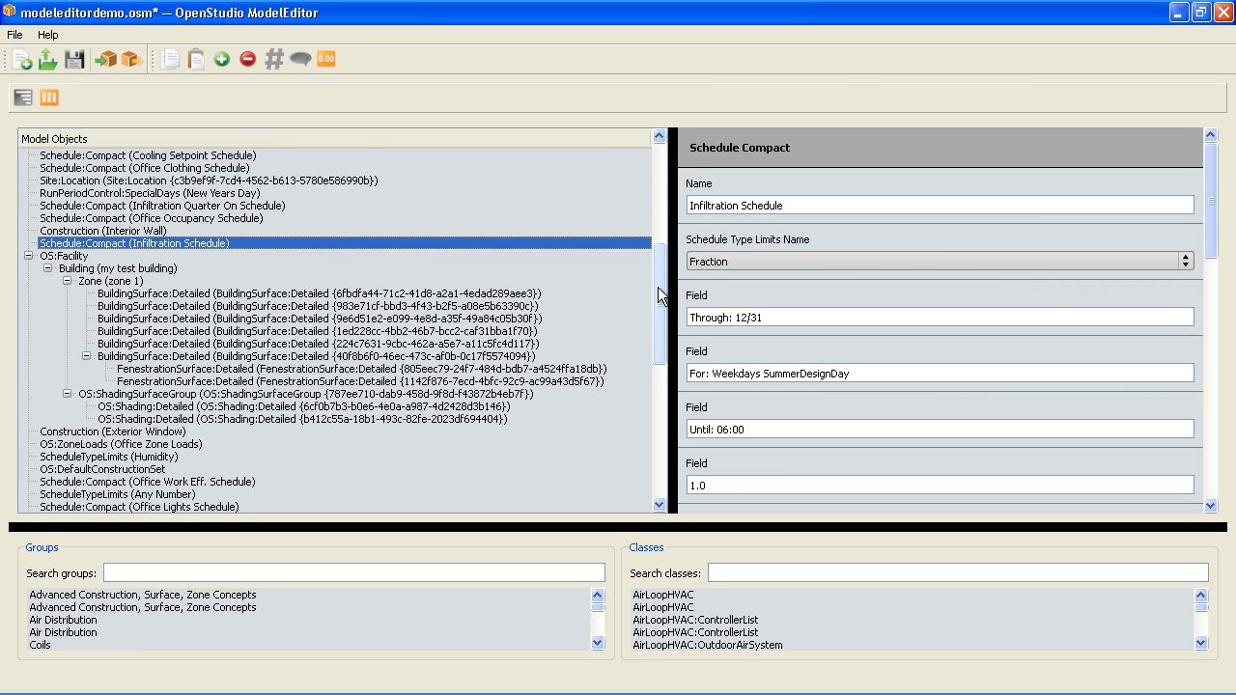
Show objects as a table and inspect the Exterior Roof construction's layers without changing them
{"action": "left_click_drag", "start_coordinate": [658, 286], "coordinate": [661, 145]}
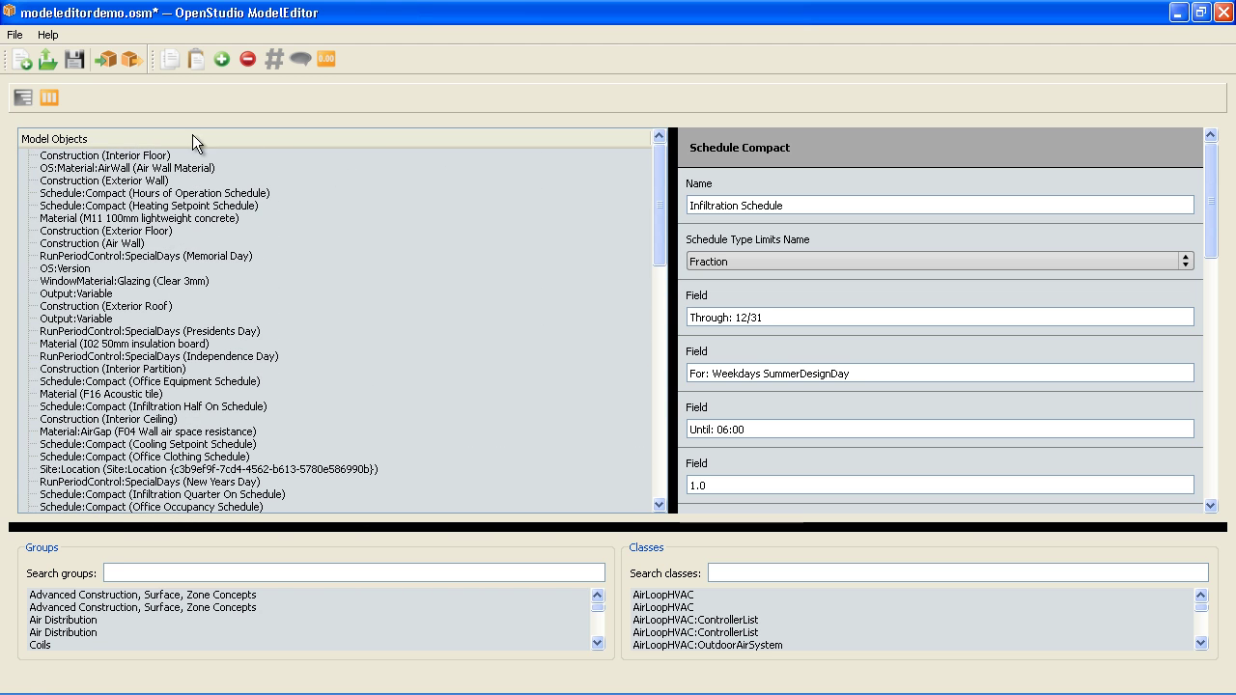
{"action": "left_click", "coordinate": [51, 97]}
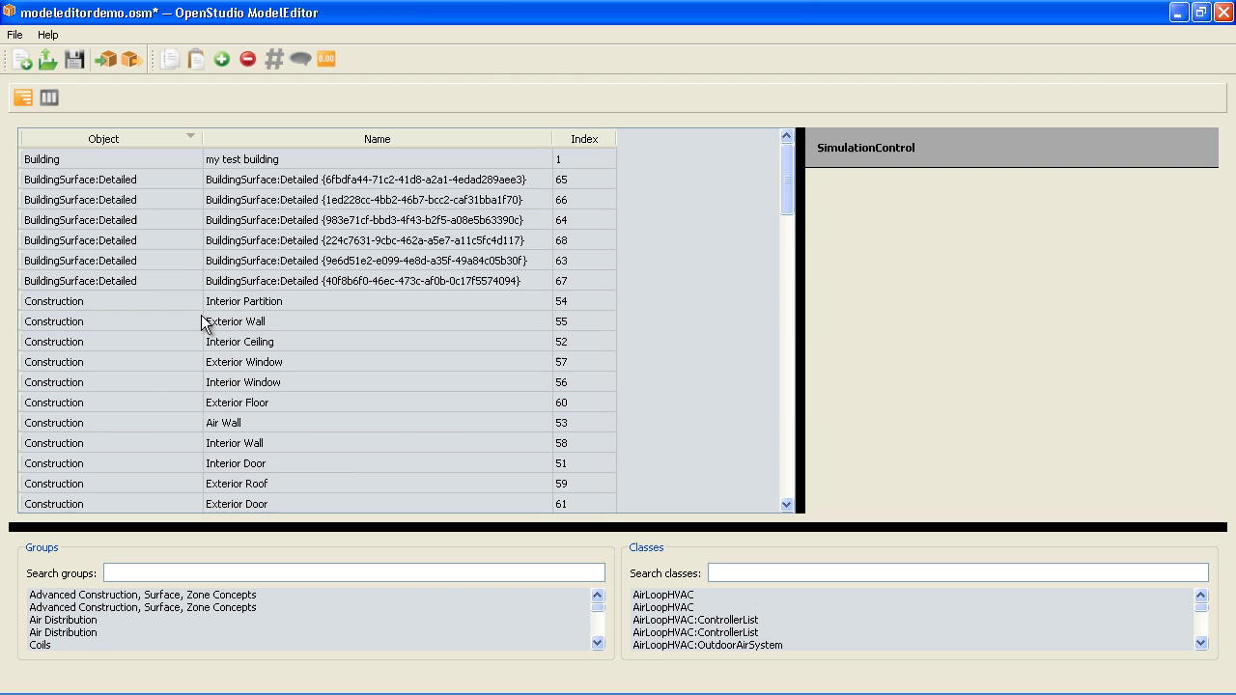
{"action": "scroll", "coordinate": [217, 332], "scroll_direction": "down", "scroll_amount": 2}
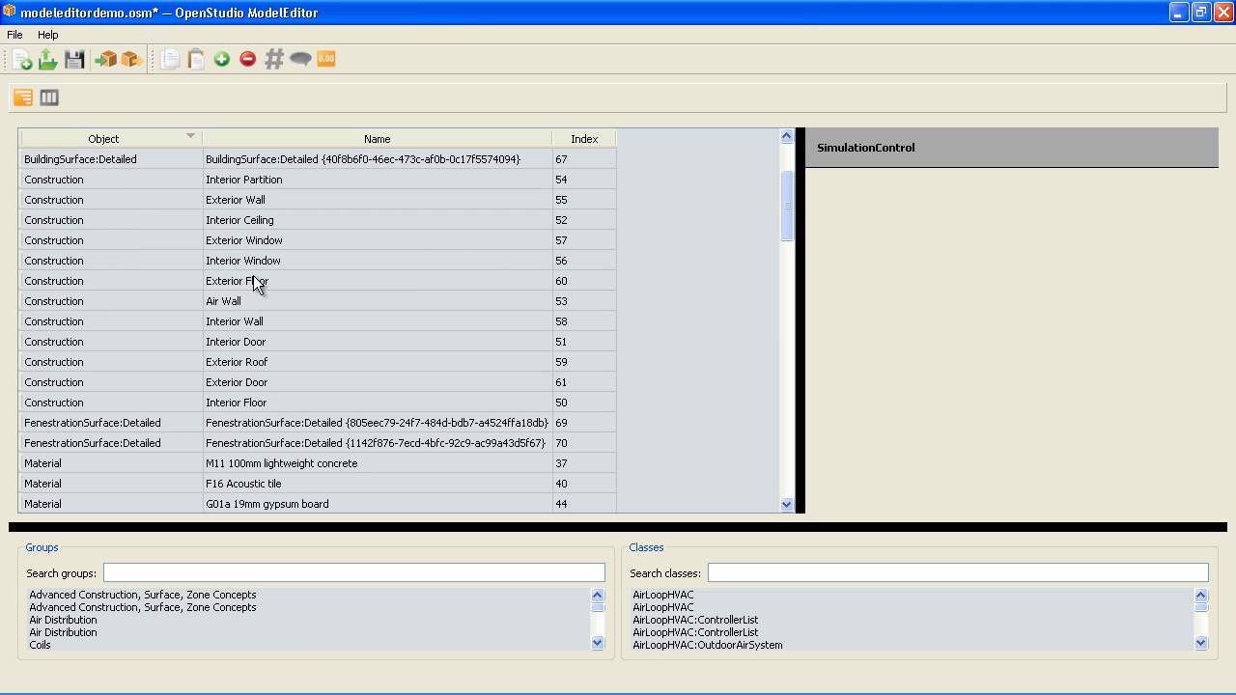
{"action": "left_click", "coordinate": [257, 364]}
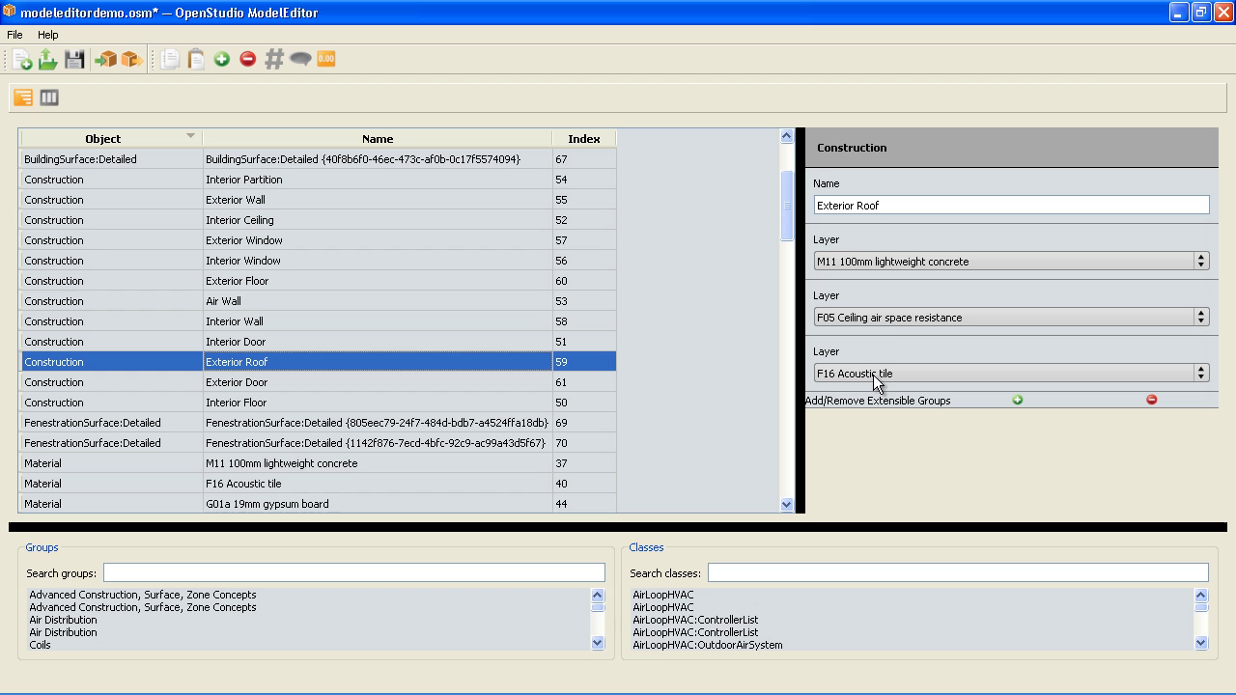
{"action": "left_click", "coordinate": [1193, 316]}
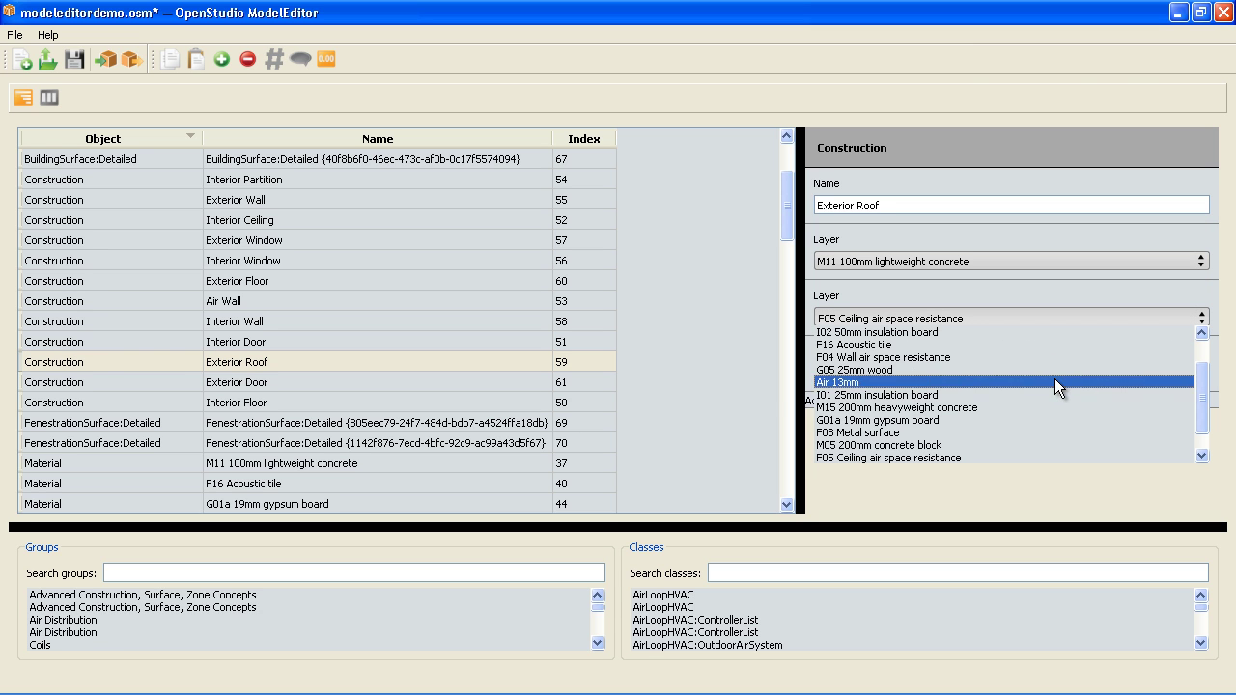
{"action": "left_click", "coordinate": [1012, 487]}
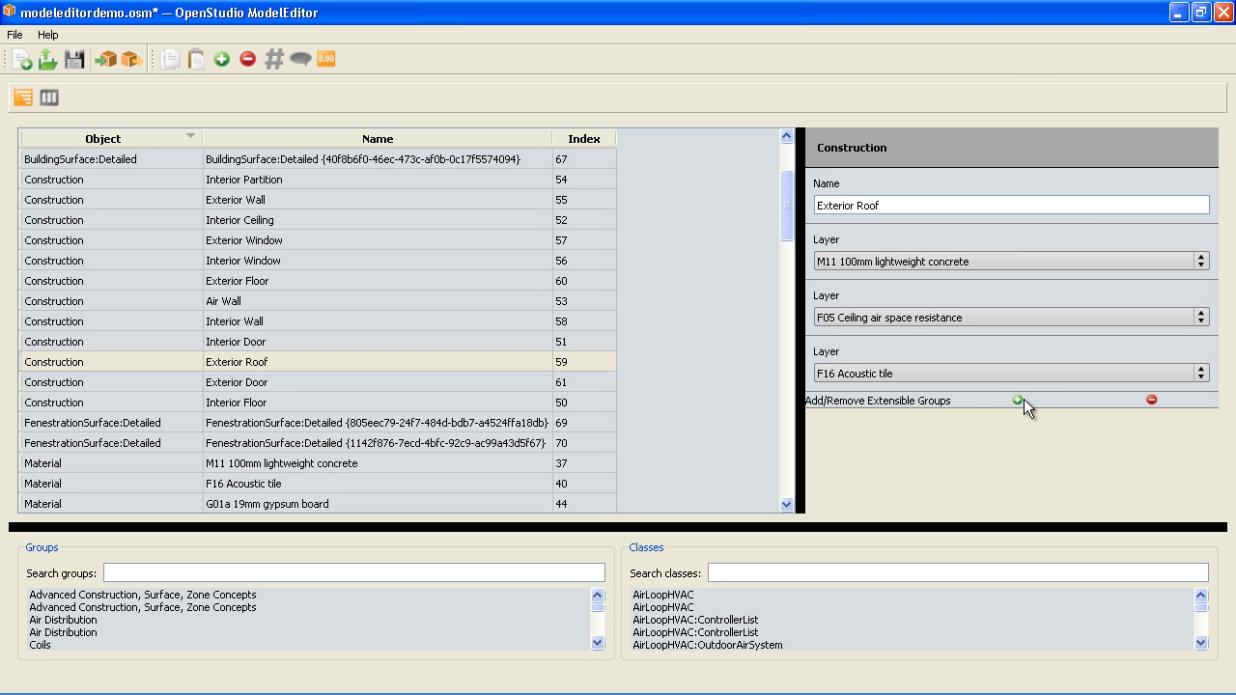
Add a new Construction object from Surface Construction Elements
{"action": "left_click", "coordinate": [220, 56]}
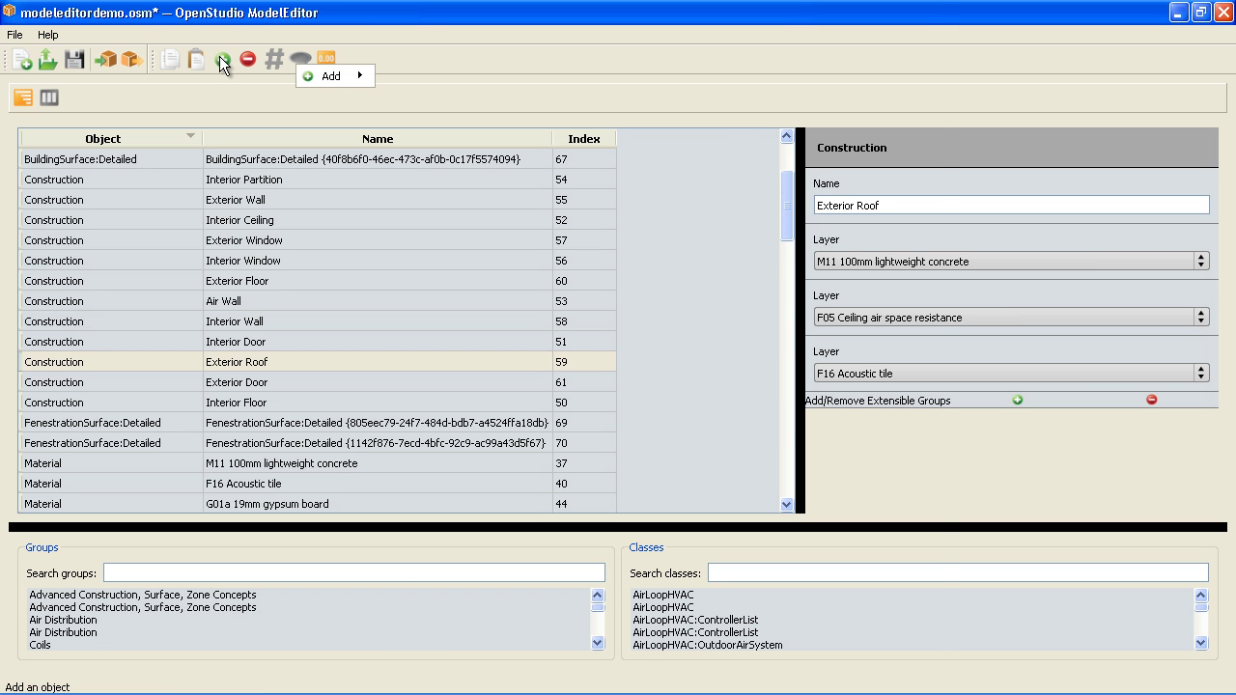
{"action": "mouse_move", "coordinate": [324, 79]}
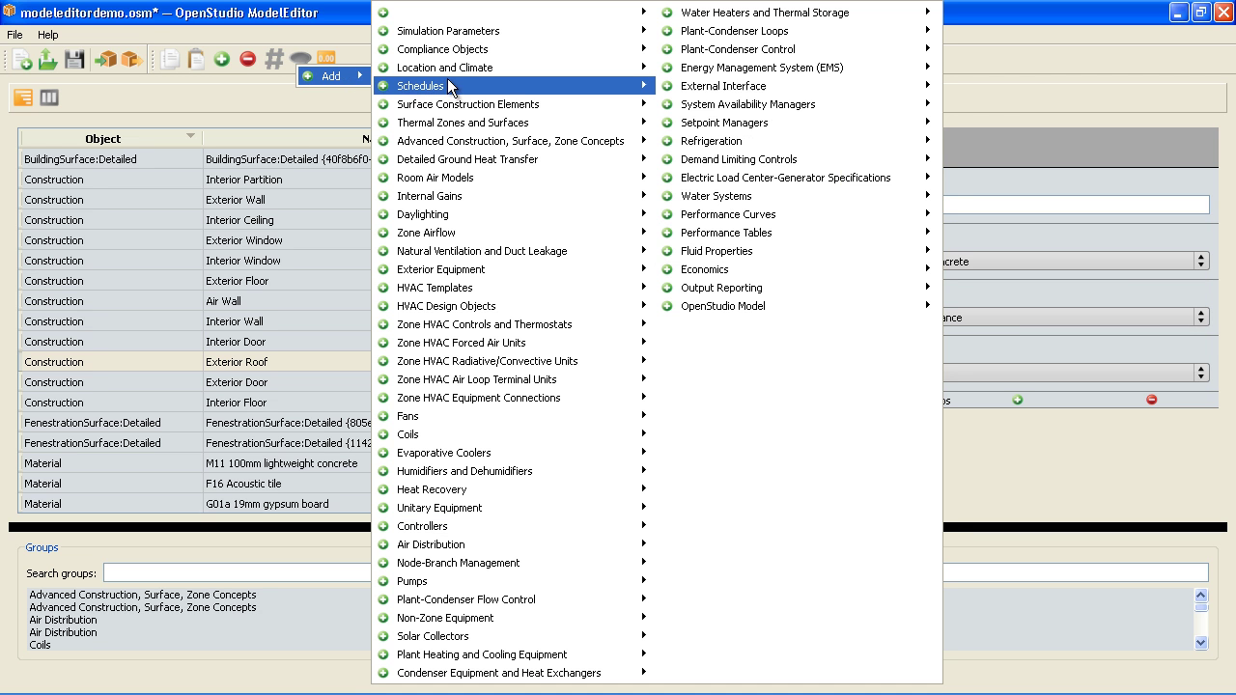
{"action": "mouse_move", "coordinate": [444, 11]}
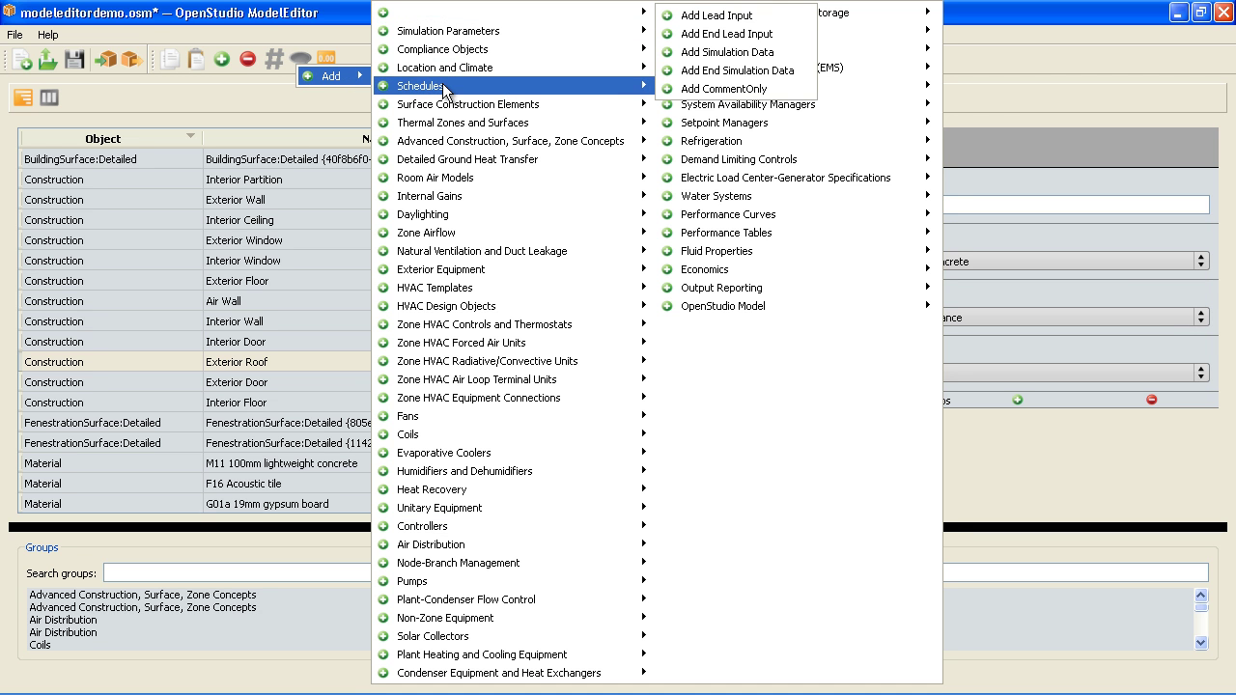
{"action": "mouse_move", "coordinate": [446, 157]}
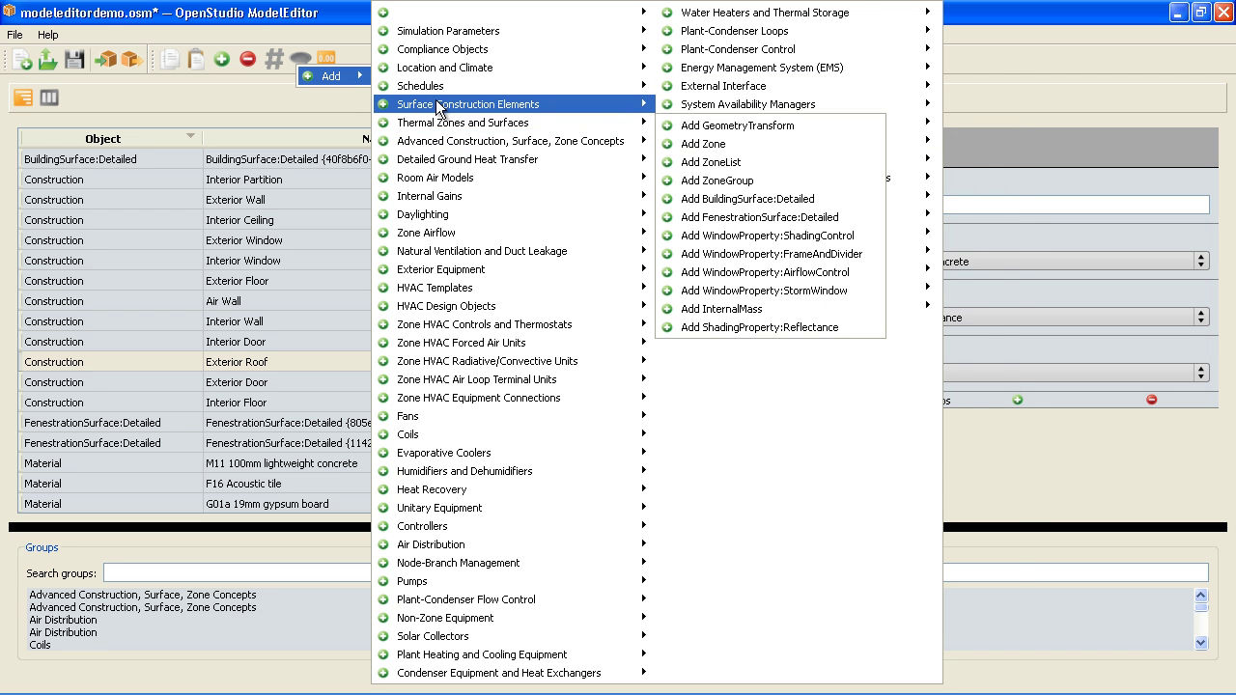
{"action": "mouse_move", "coordinate": [453, 103]}
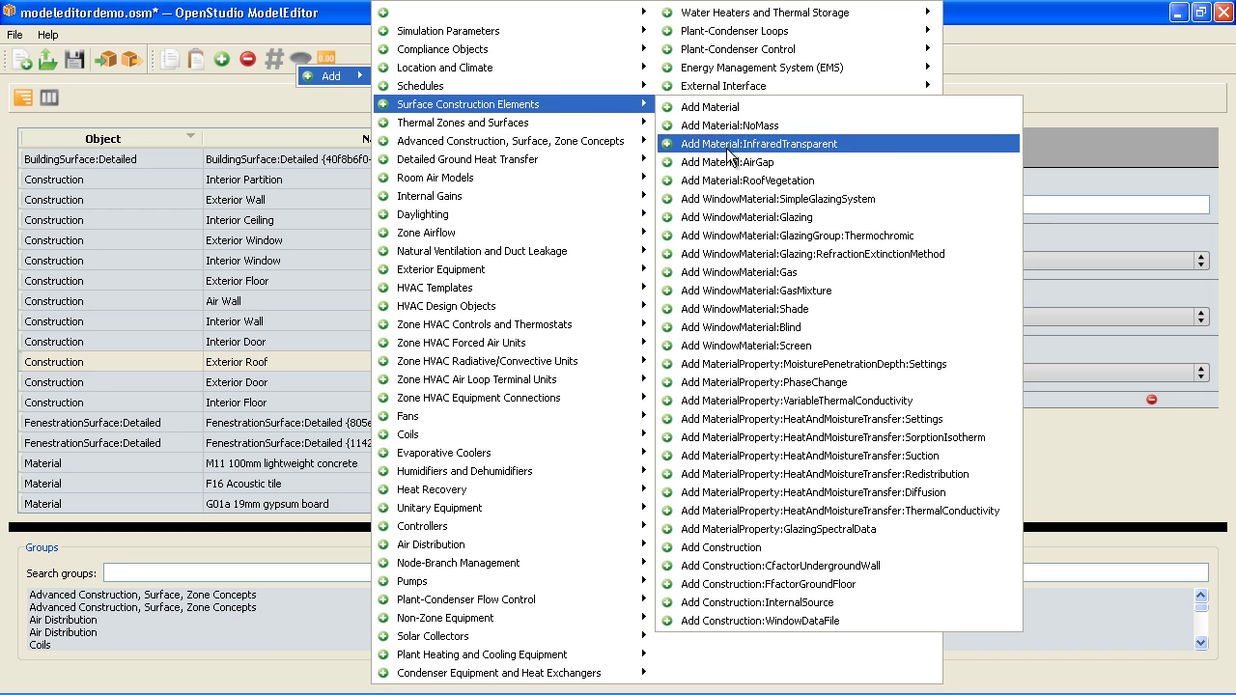
{"action": "left_click", "coordinate": [763, 547]}
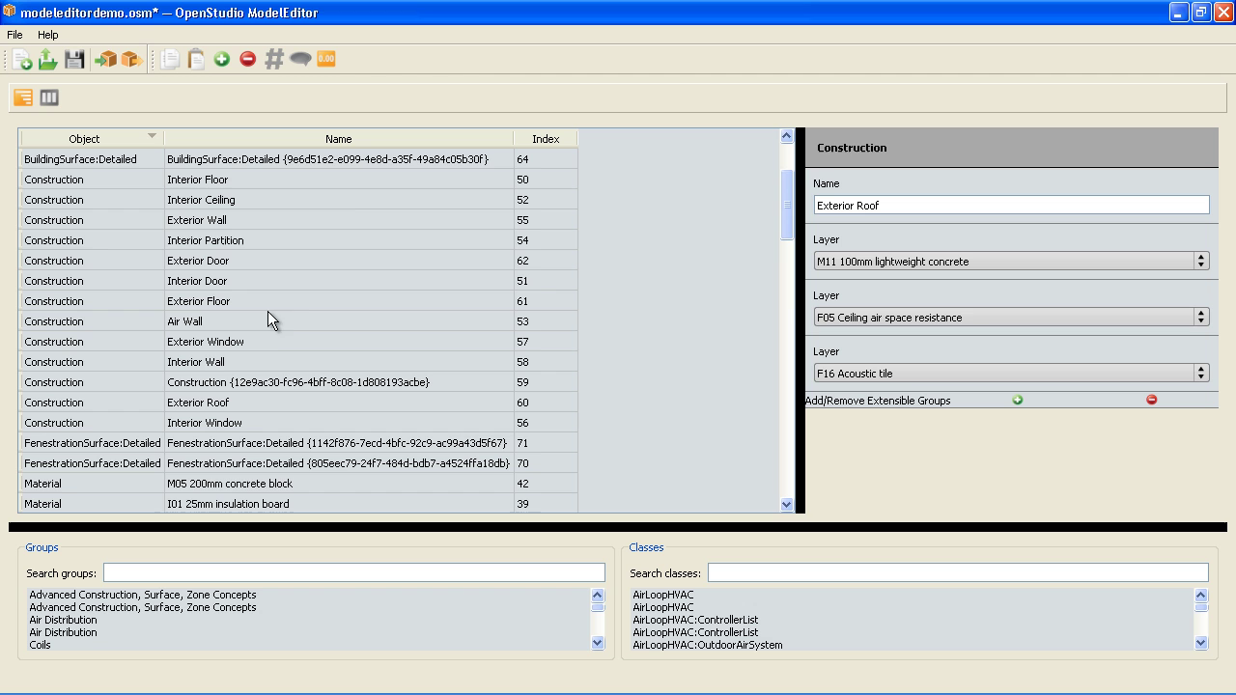
Rename the new construction to 'my roof construction'
{"action": "scroll", "coordinate": [268, 331], "scroll_direction": "up", "scroll_amount": 1}
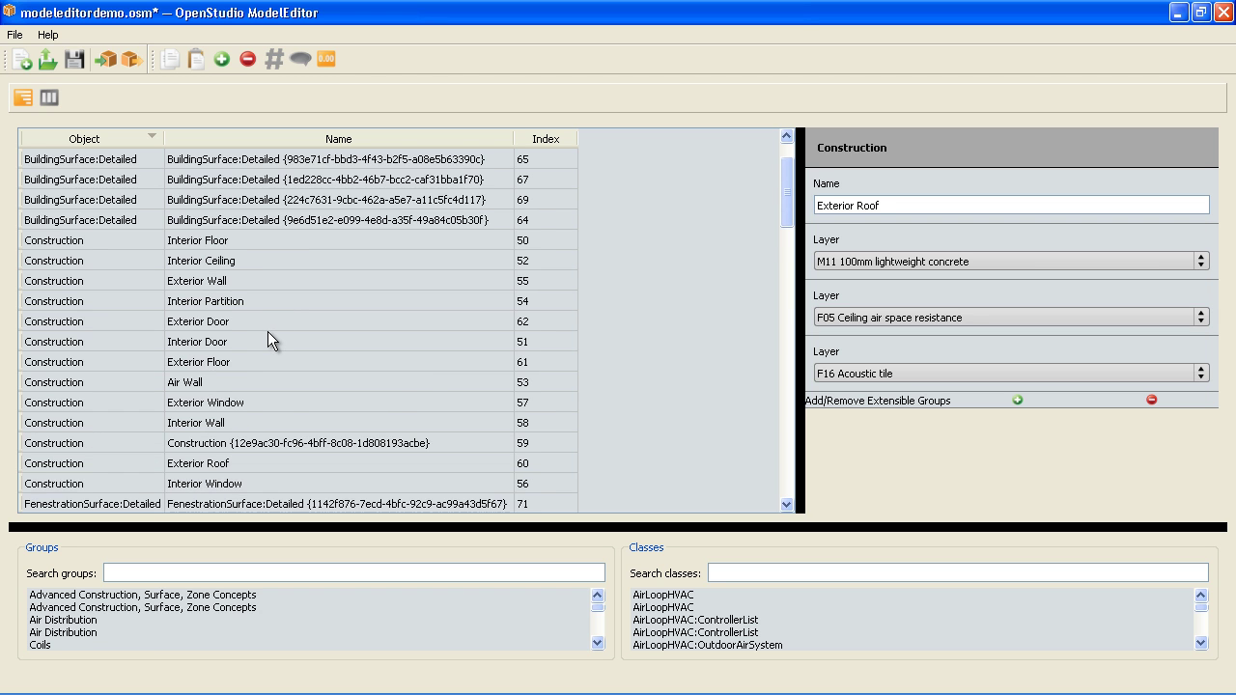
{"action": "scroll", "coordinate": [268, 331], "scroll_direction": "down", "scroll_amount": 2}
{"action": "left_click", "coordinate": [242, 321]}
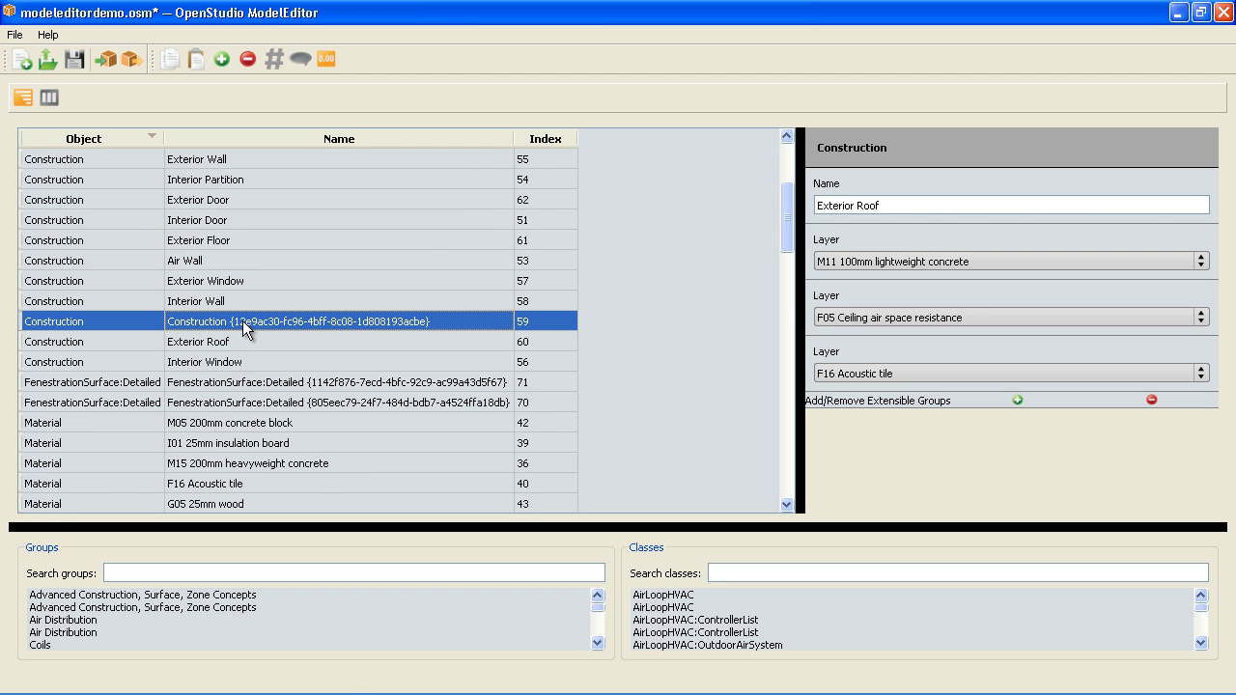
{"action": "left_click_drag", "start_coordinate": [1089, 203], "coordinate": [676, 180]}
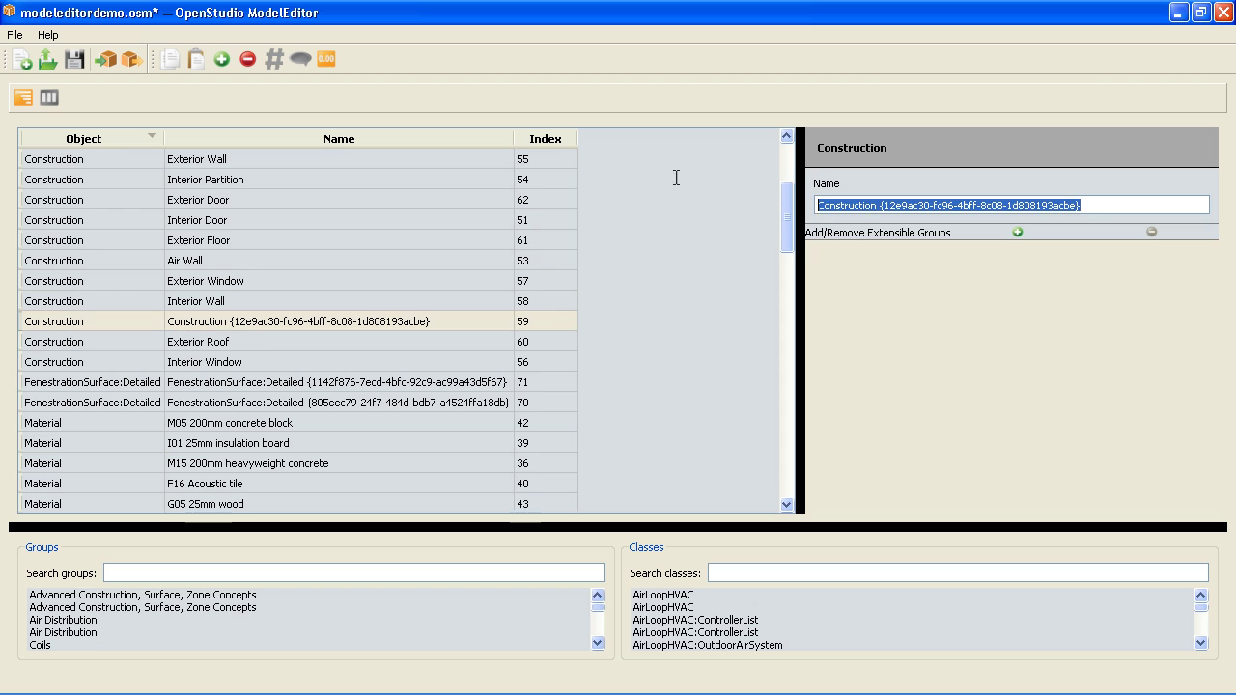
{"action": "type", "text": "my roof "}
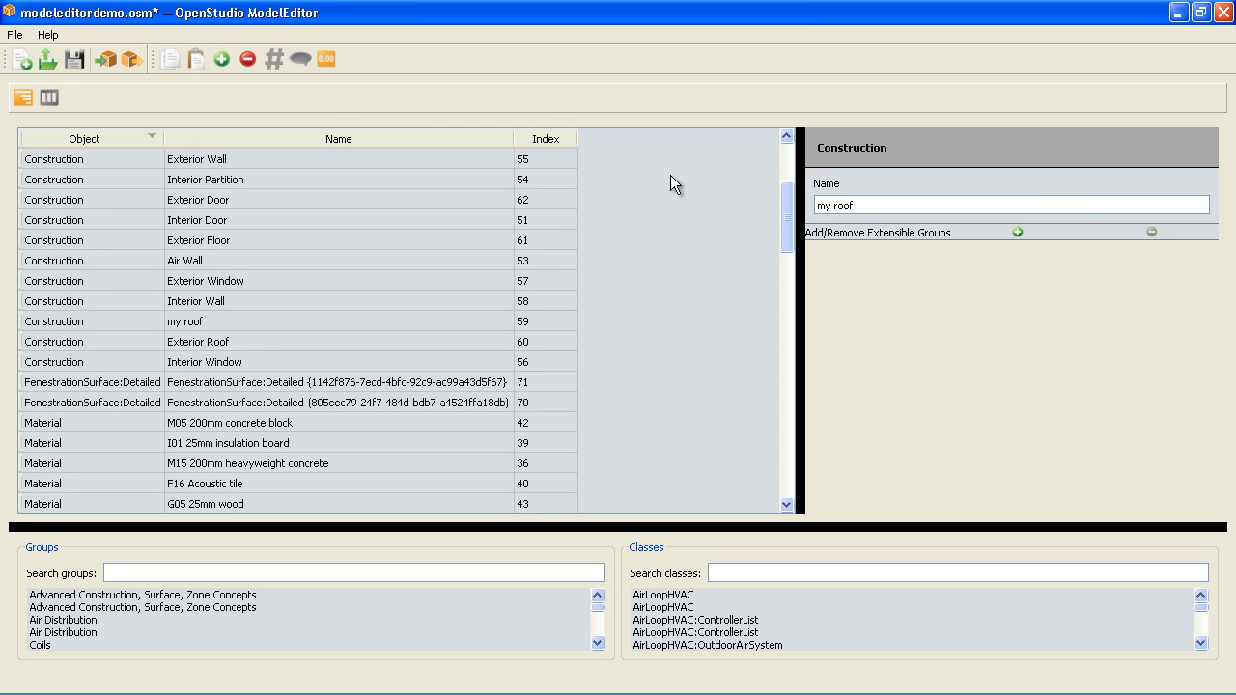
{"action": "type", "text": "construction"}
{"action": "key", "text": "Tab"}
Give the construction layers M15 200mm heavyweight concrete and F08 Metal surface
{"action": "left_click", "coordinate": [1016, 232]}
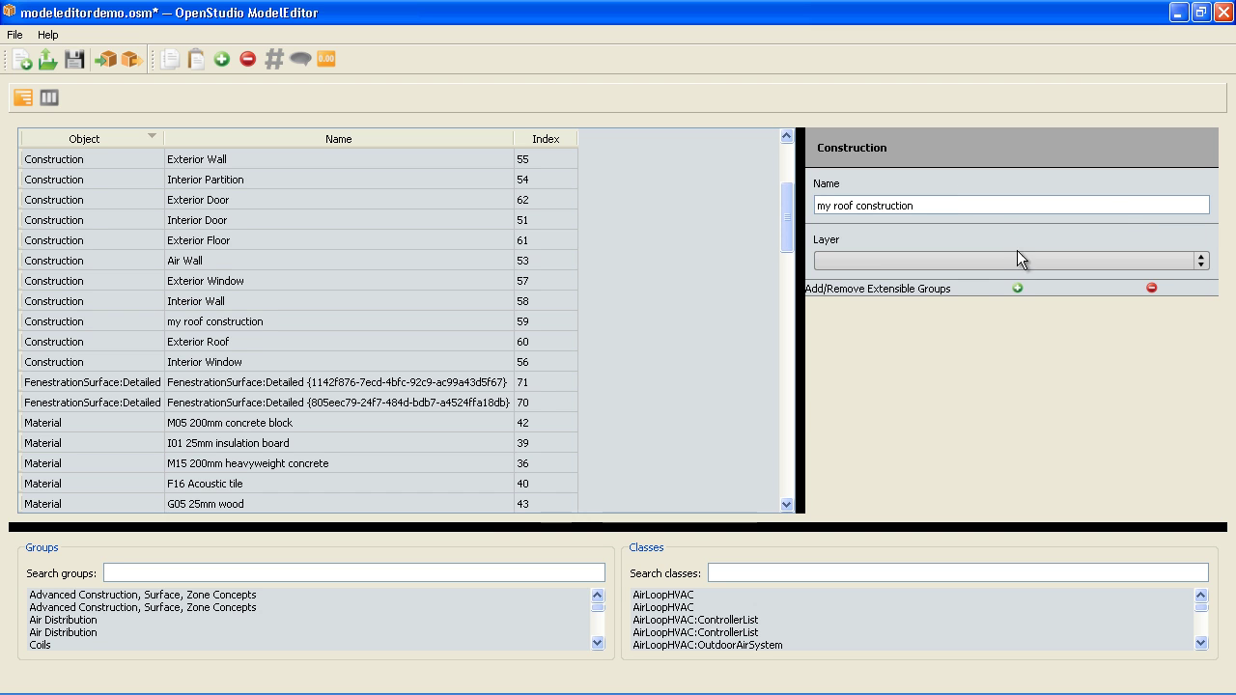
{"action": "left_click", "coordinate": [1001, 259]}
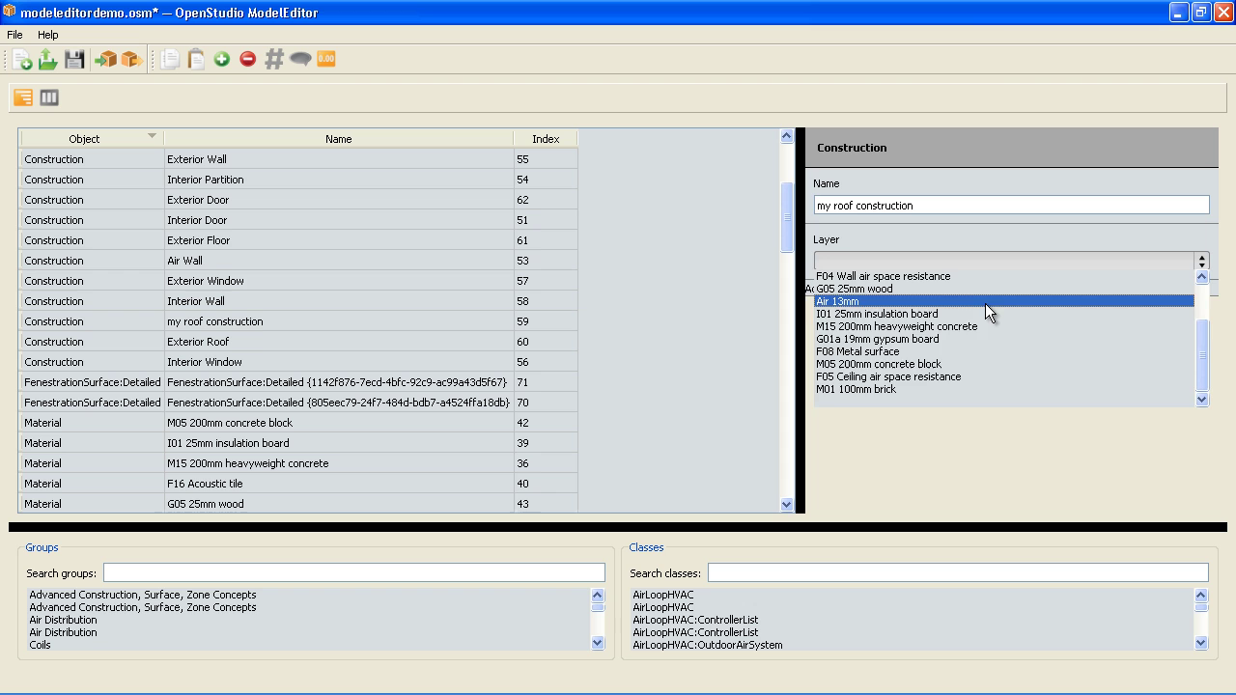
{"action": "left_click", "coordinate": [970, 323]}
{"action": "left_click", "coordinate": [1017, 288]}
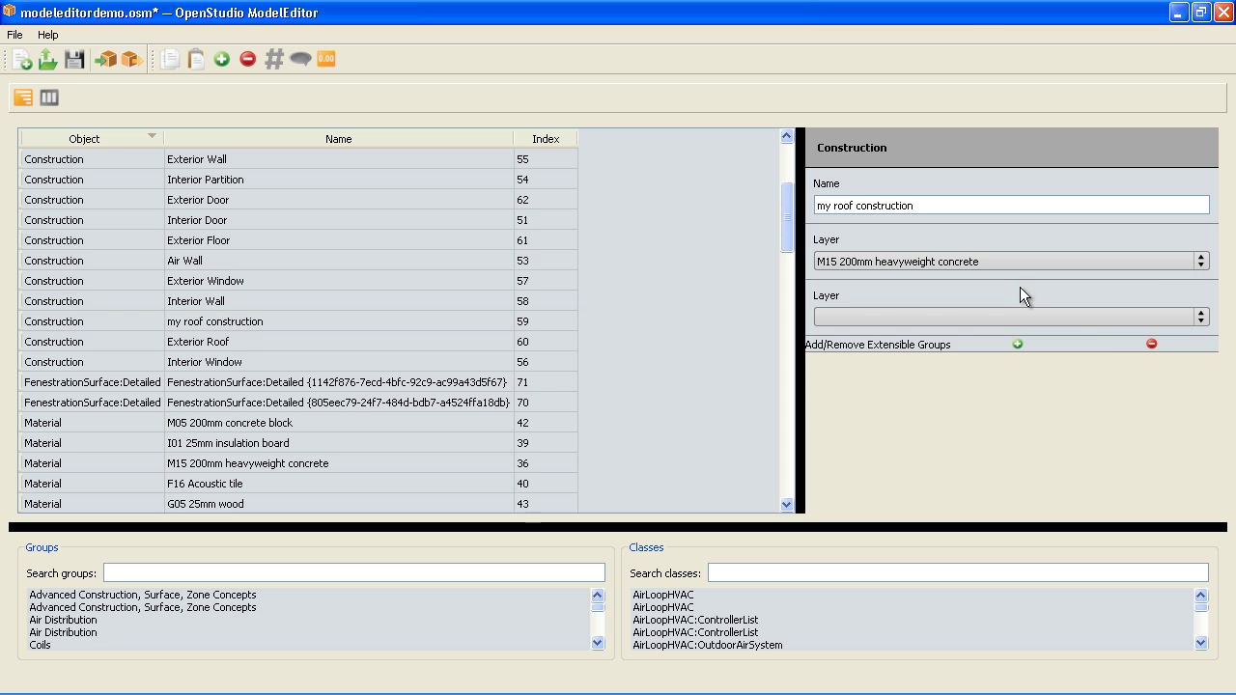
{"action": "left_click", "coordinate": [1096, 319]}
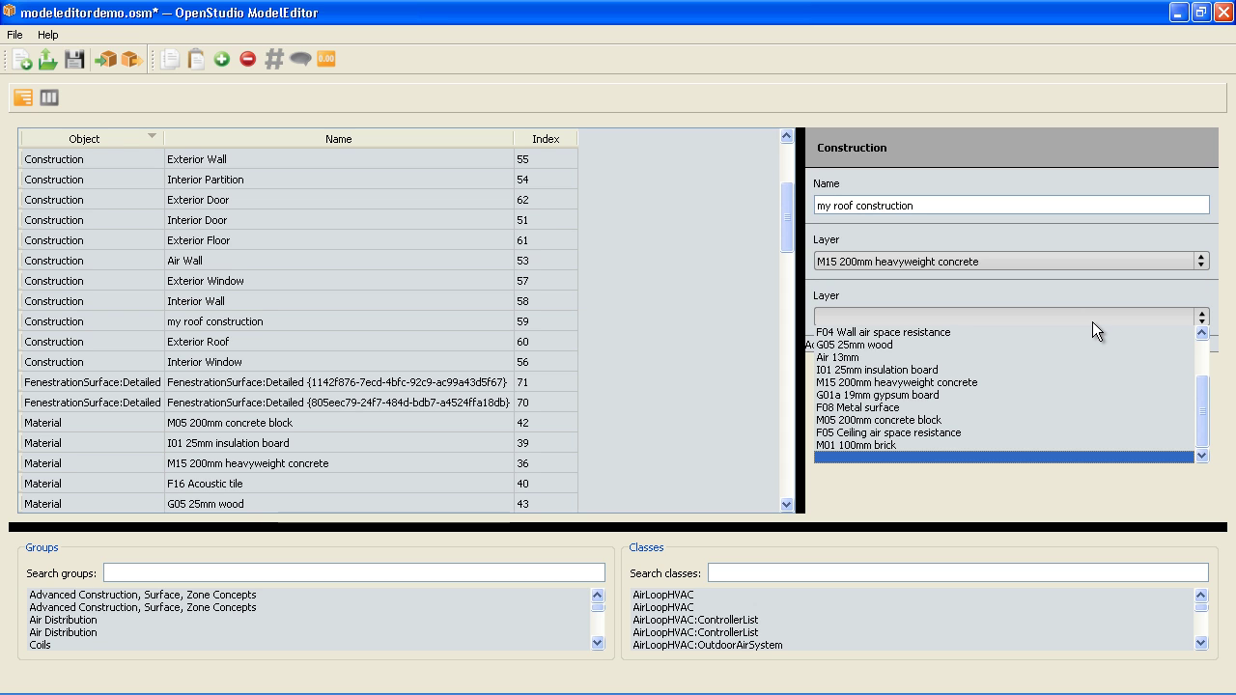
{"action": "left_click", "coordinate": [1070, 410]}
Add a third layer, then remove it while still empty
{"action": "left_click", "coordinate": [1016, 345]}
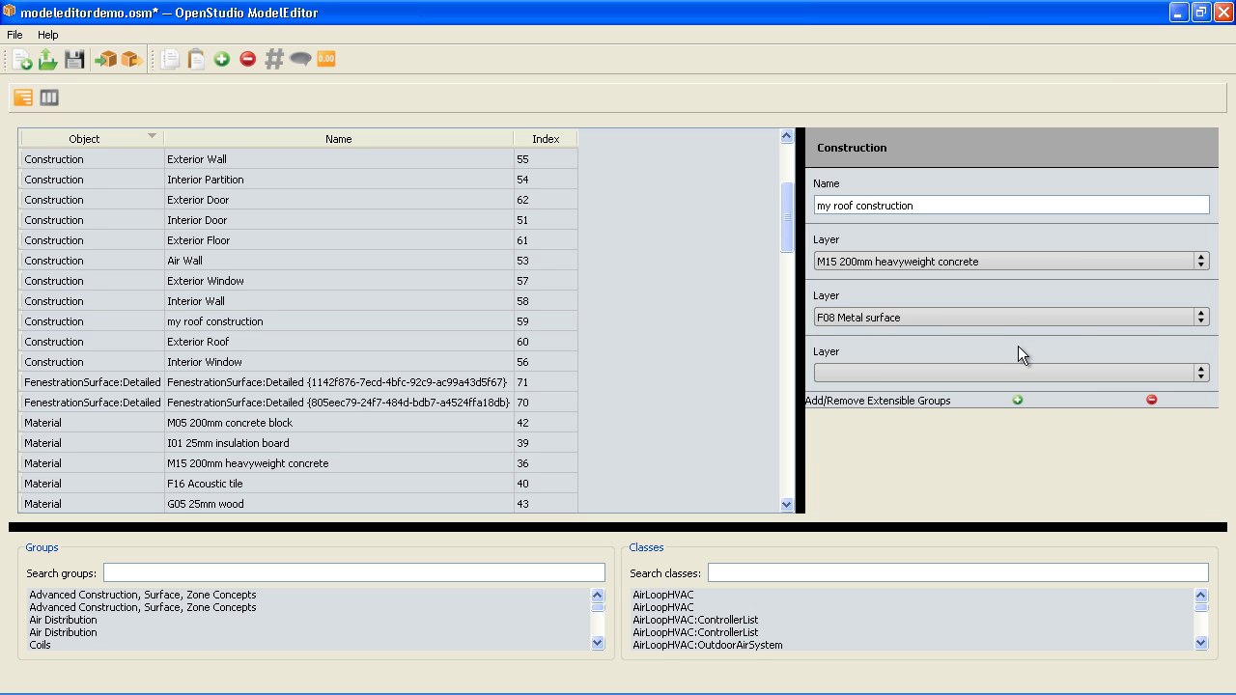
{"action": "left_click", "coordinate": [1147, 375]}
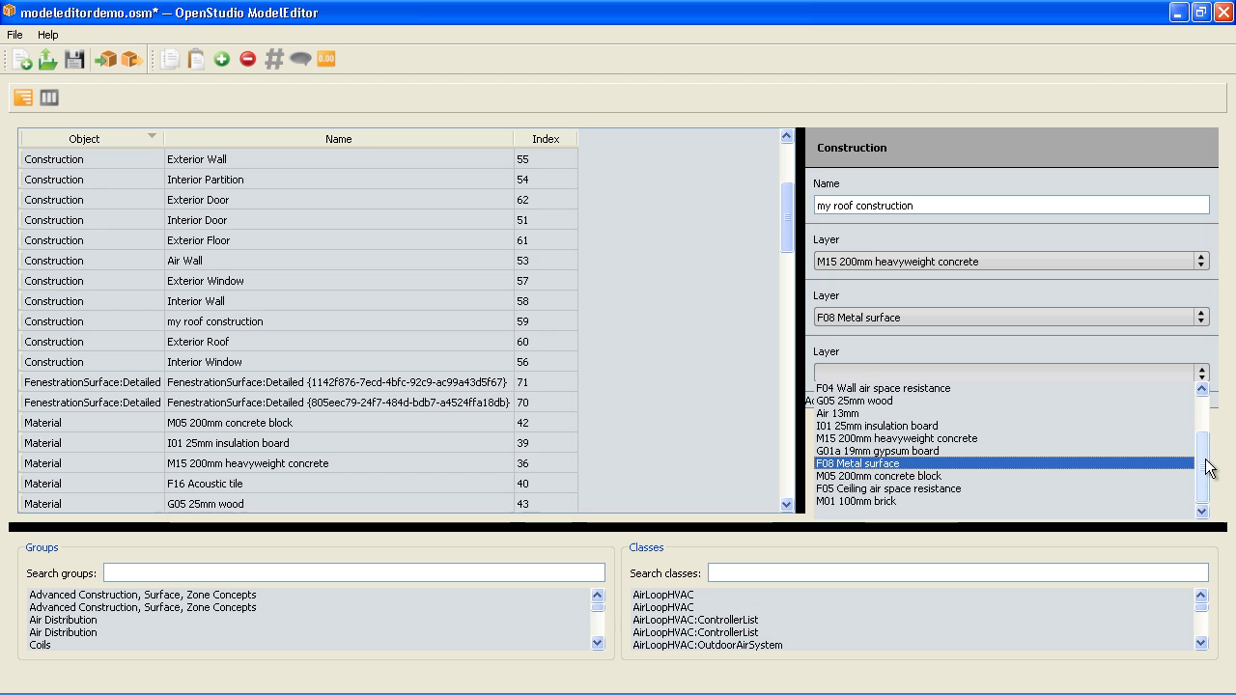
{"action": "scroll", "coordinate": [1204, 446], "scroll_direction": "up", "scroll_amount": 1}
{"action": "scroll", "coordinate": [1206, 449], "scroll_direction": "up", "scroll_amount": 1}
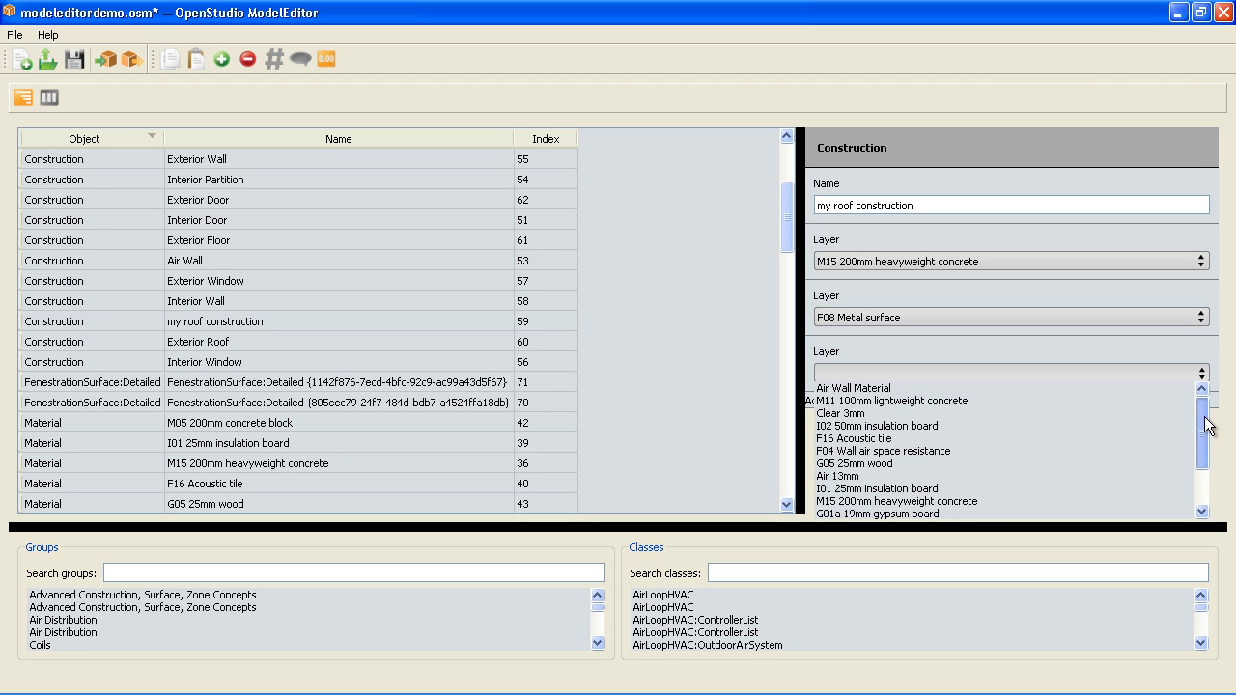
{"action": "scroll", "coordinate": [1206, 446], "scroll_direction": "down", "scroll_amount": 1}
{"action": "left_click", "coordinate": [1052, 286]}
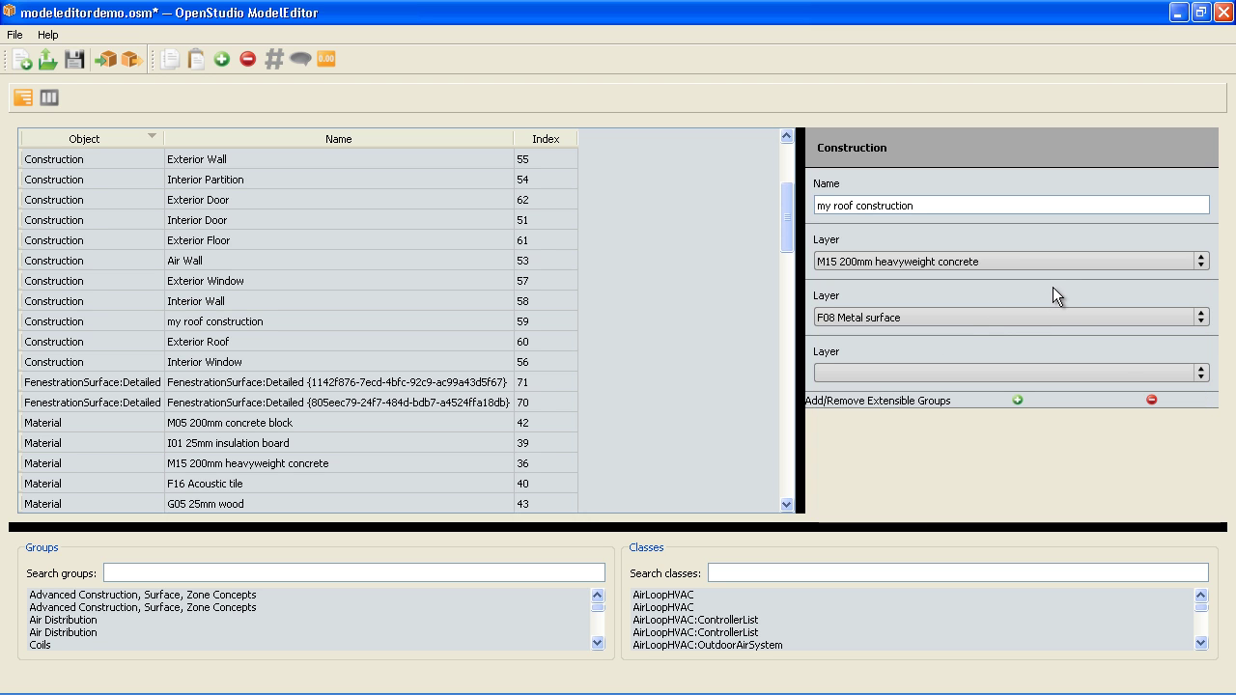
{"action": "left_click", "coordinate": [1147, 399]}
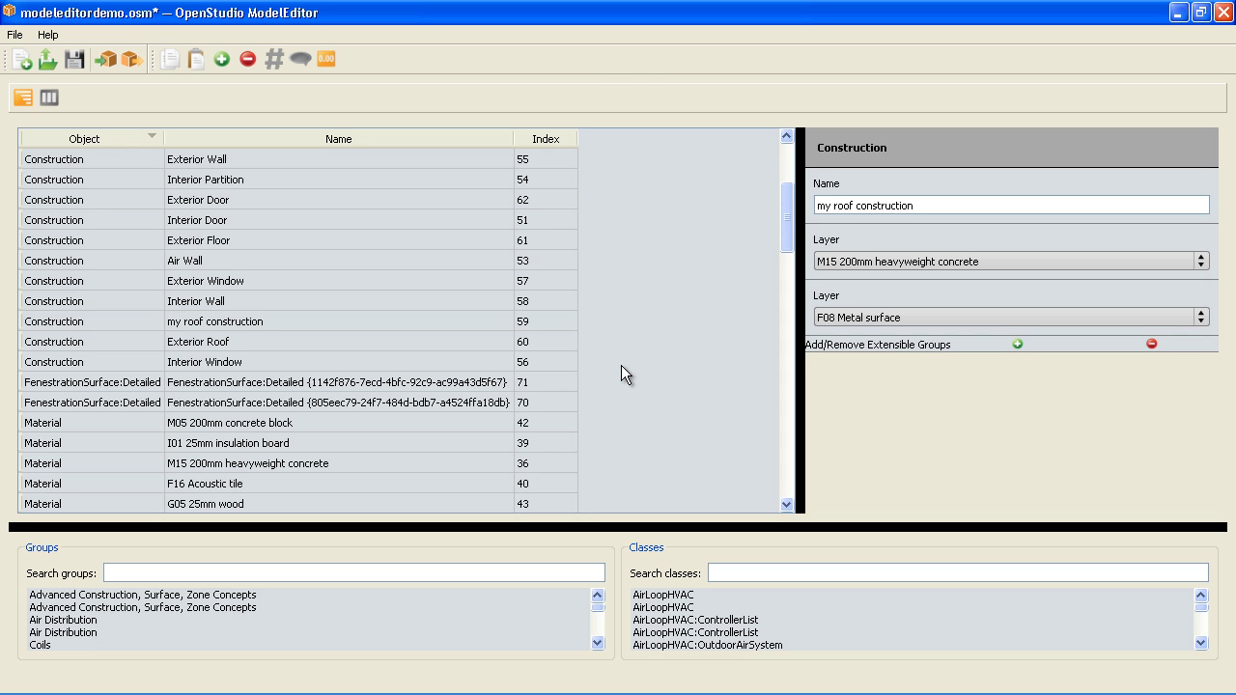
Replace the second layer of my roof construction with F16 Acoustic tile
{"action": "left_click", "coordinate": [874, 313]}
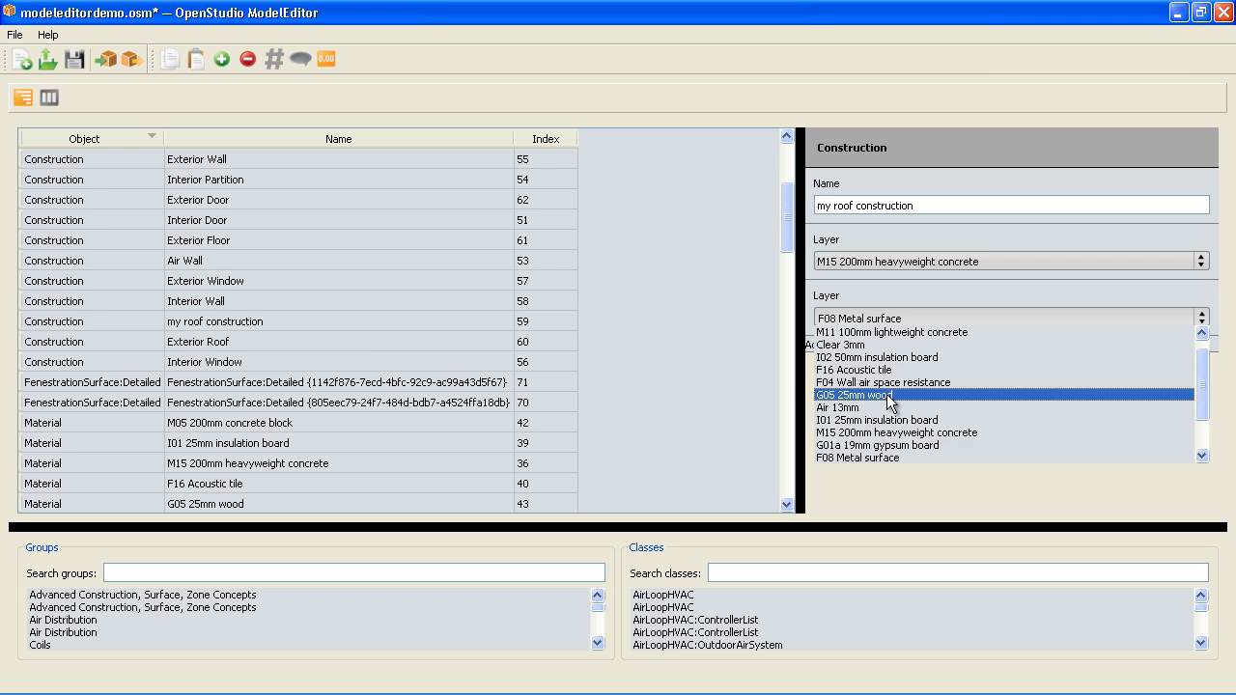
{"action": "left_click", "coordinate": [853, 369]}
{"action": "scroll", "coordinate": [339, 411], "scroll_direction": "down", "scroll_amount": 1}
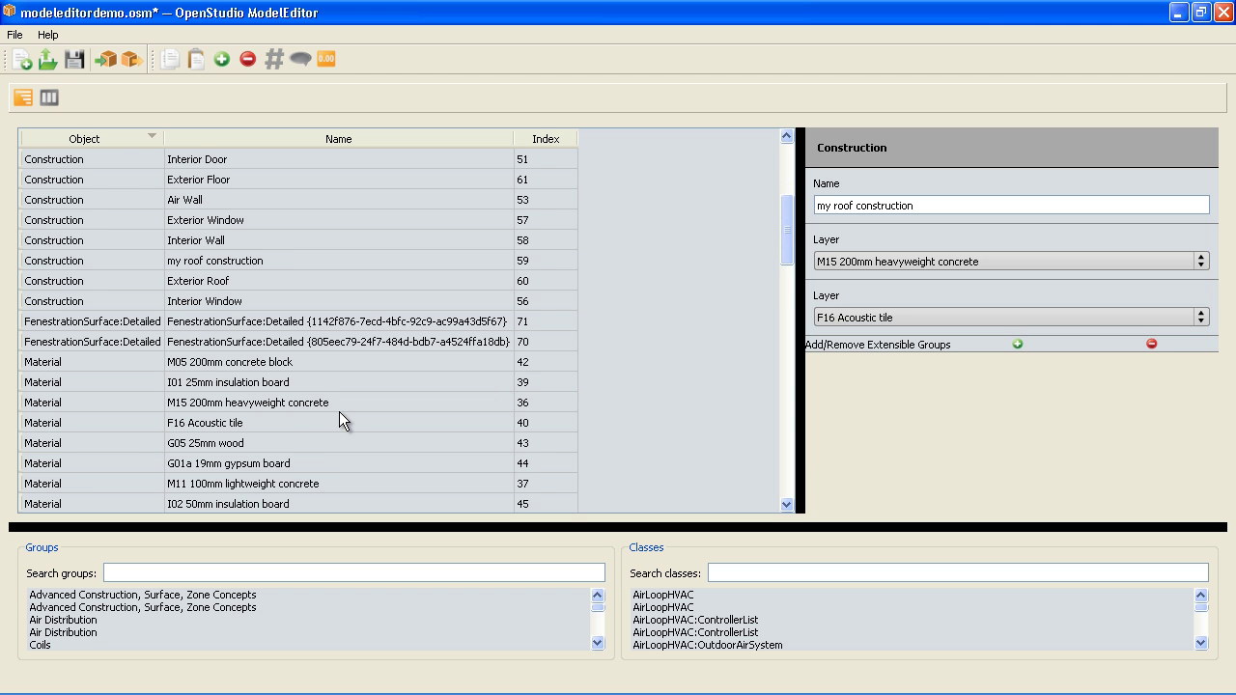
Copy and paste the F16 Acoustic tile material, then select the duplicate
{"action": "left_click", "coordinate": [259, 421]}
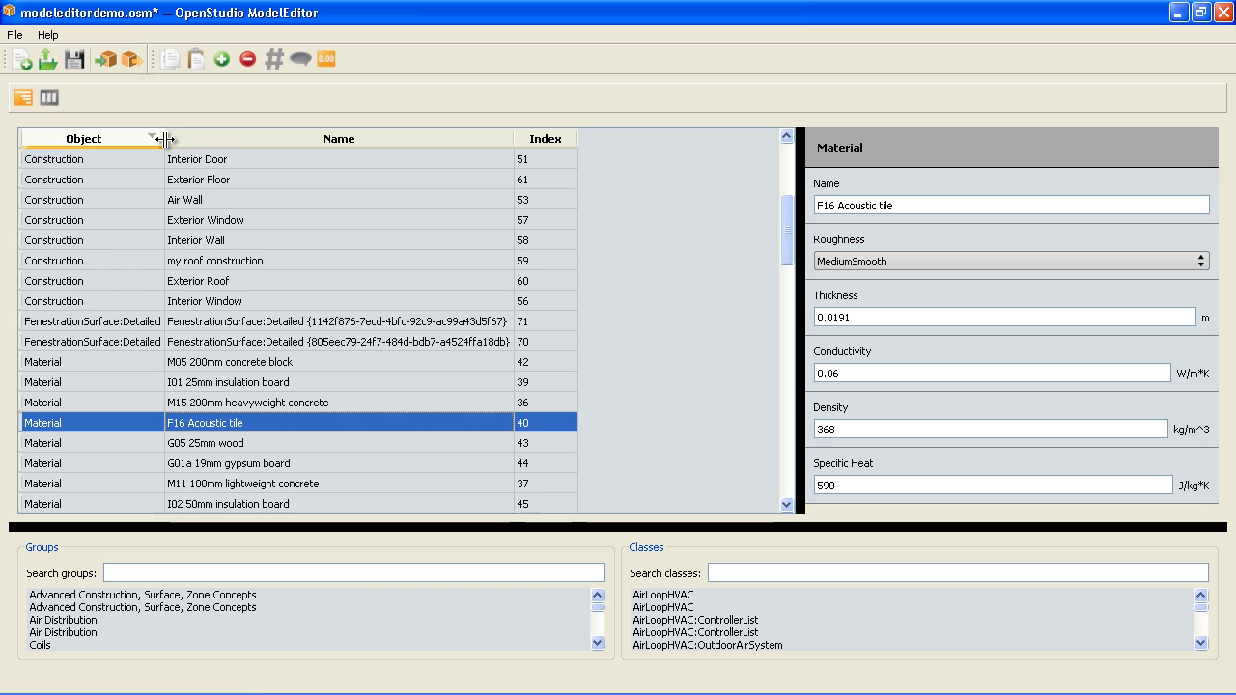
{"action": "left_click", "coordinate": [173, 57]}
{"action": "left_click", "coordinate": [196, 58]}
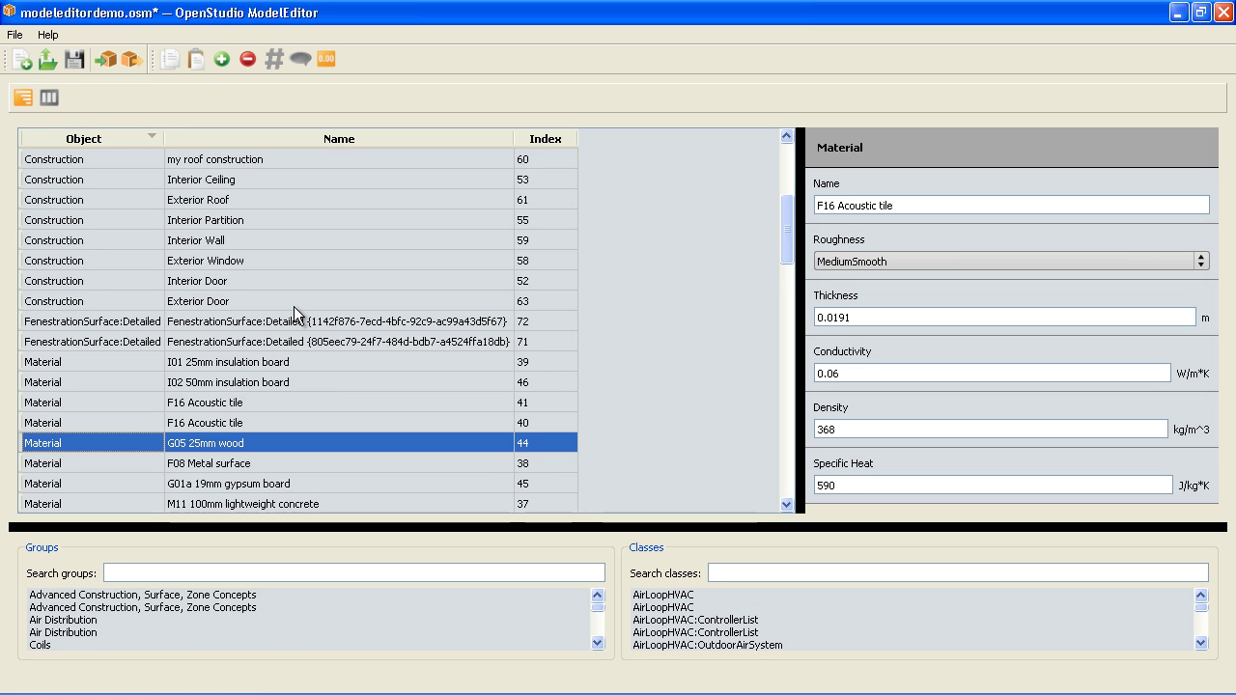
{"action": "left_click", "coordinate": [226, 419]}
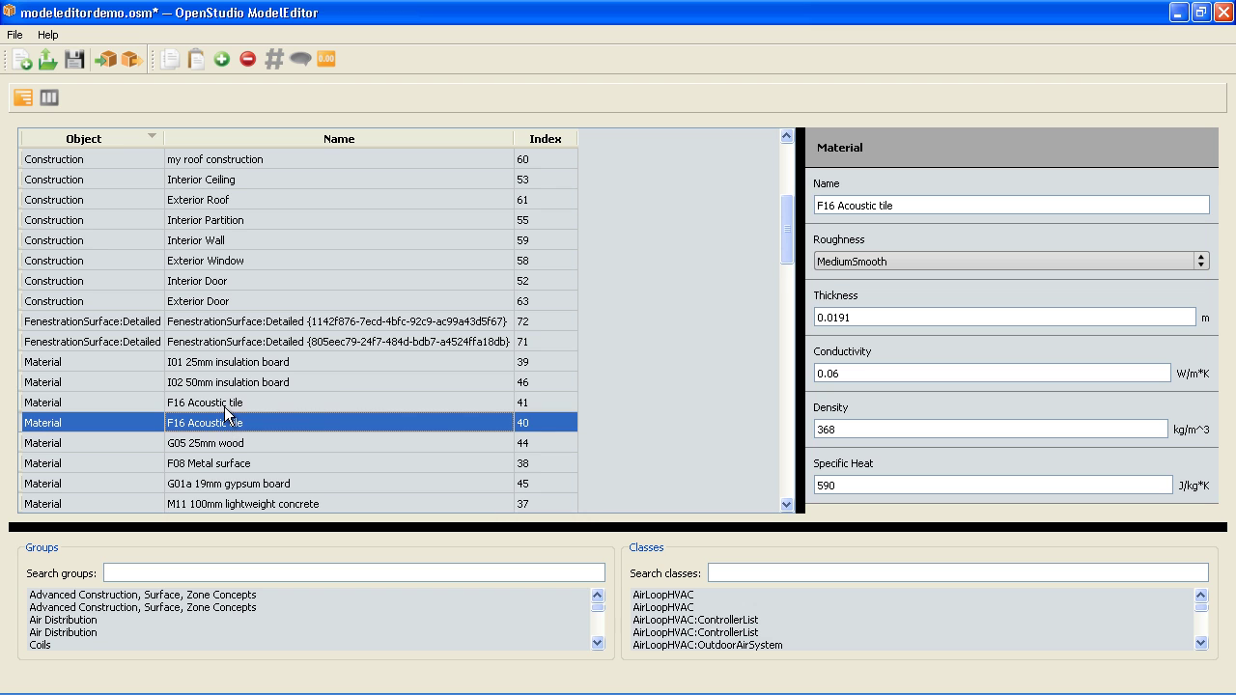
{"action": "left_click", "coordinate": [224, 406]}
{"action": "scroll", "coordinate": [250, 416], "scroll_direction": "down", "scroll_amount": 1}
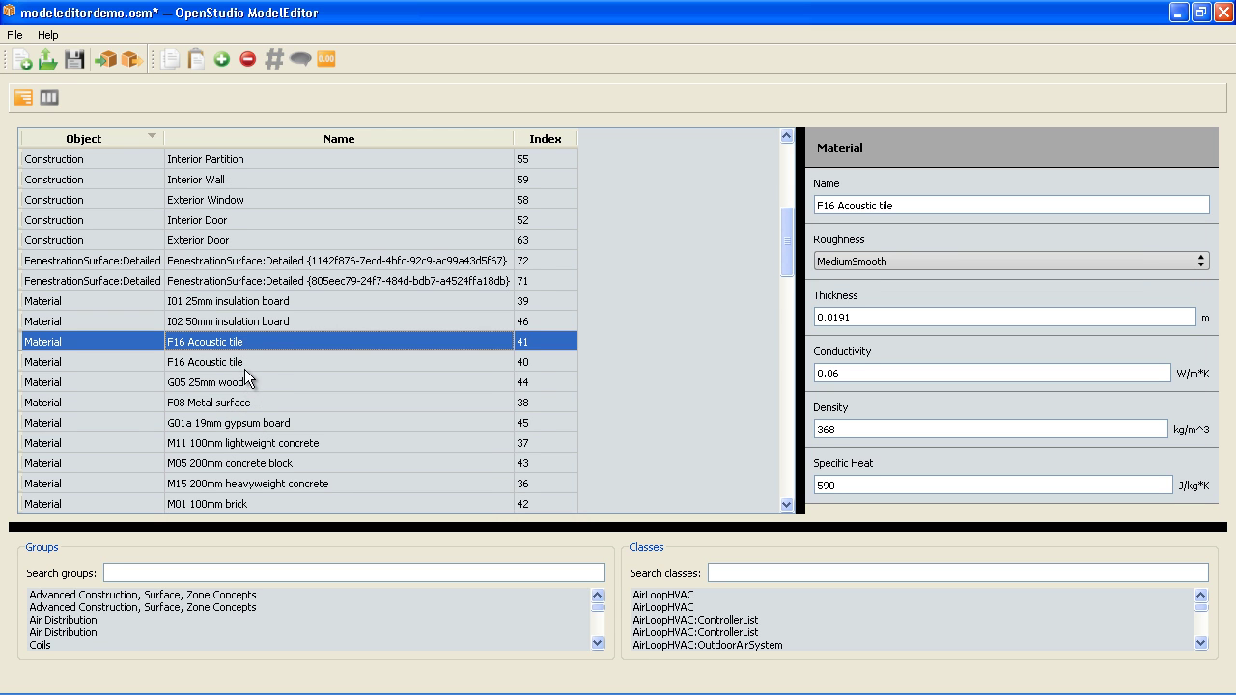
Rename the duplicate to 'F16 Acoustic tile-alt' and set its roughness to VeryRough
{"action": "left_click", "coordinate": [921, 206]}
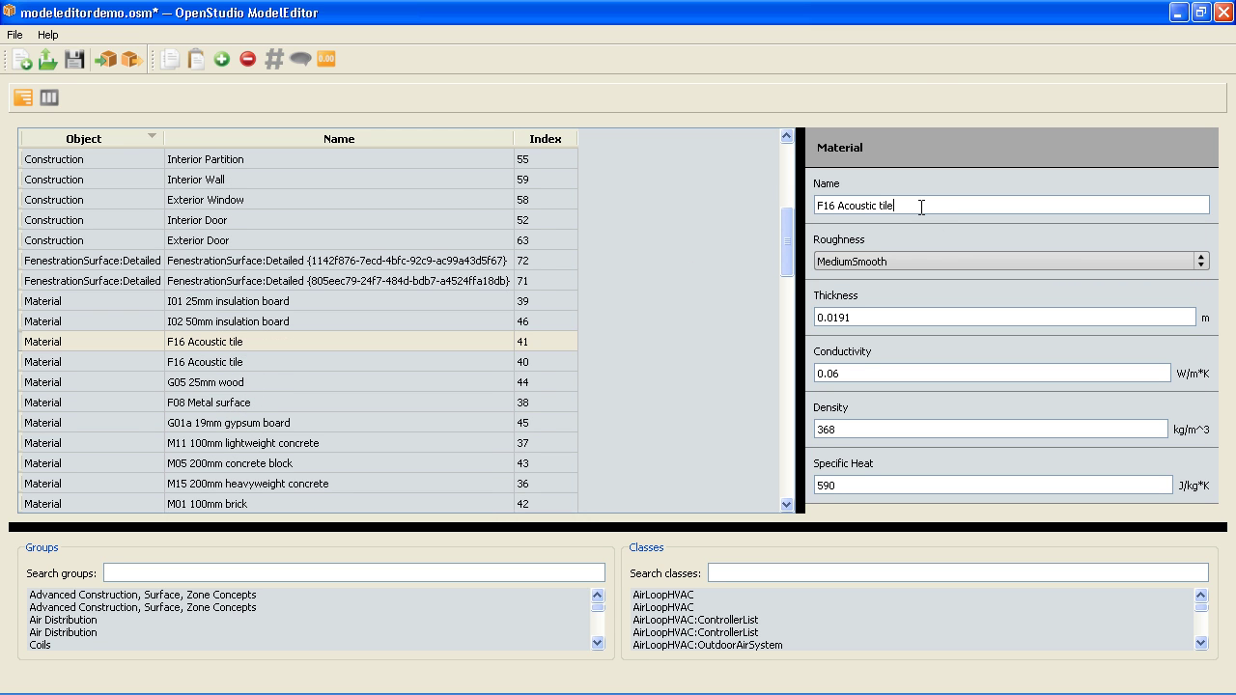
{"action": "type", "text": "-alt"}
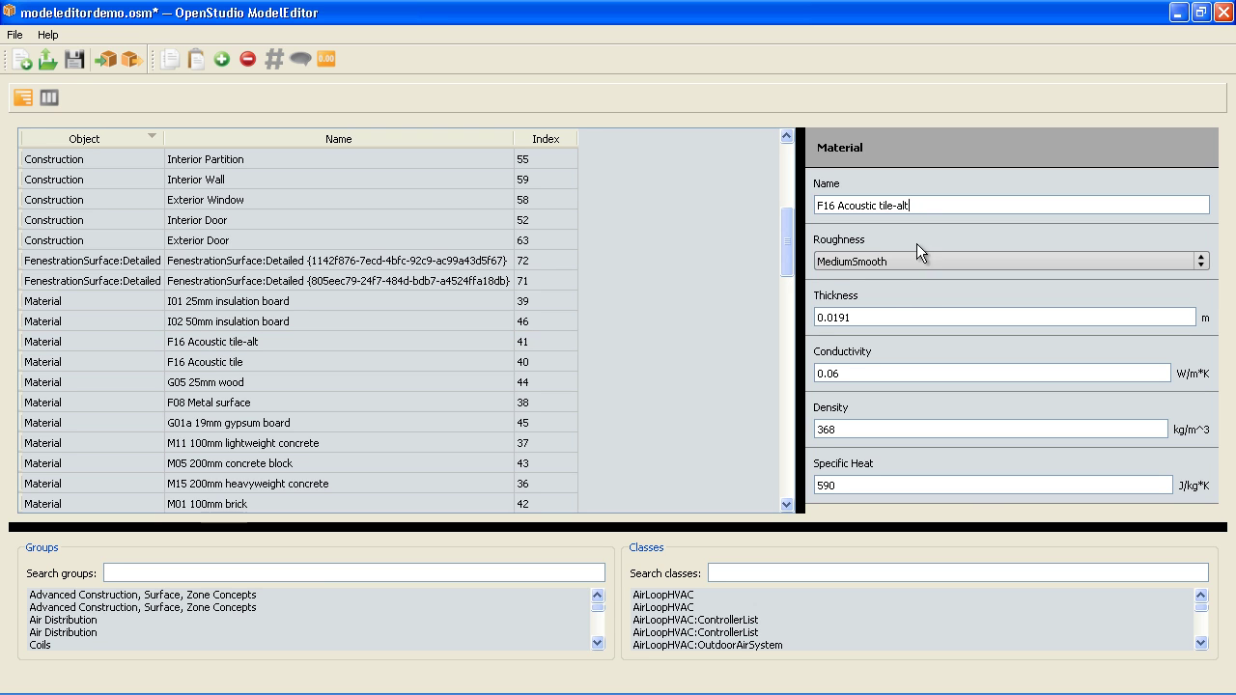
{"action": "left_click", "coordinate": [882, 262]}
{"action": "left_click", "coordinate": [875, 274]}
Set its thickness to 0.2 m and density to 200 kg/m^3
{"action": "left_click_drag", "start_coordinate": [828, 317], "coordinate": [900, 320]}
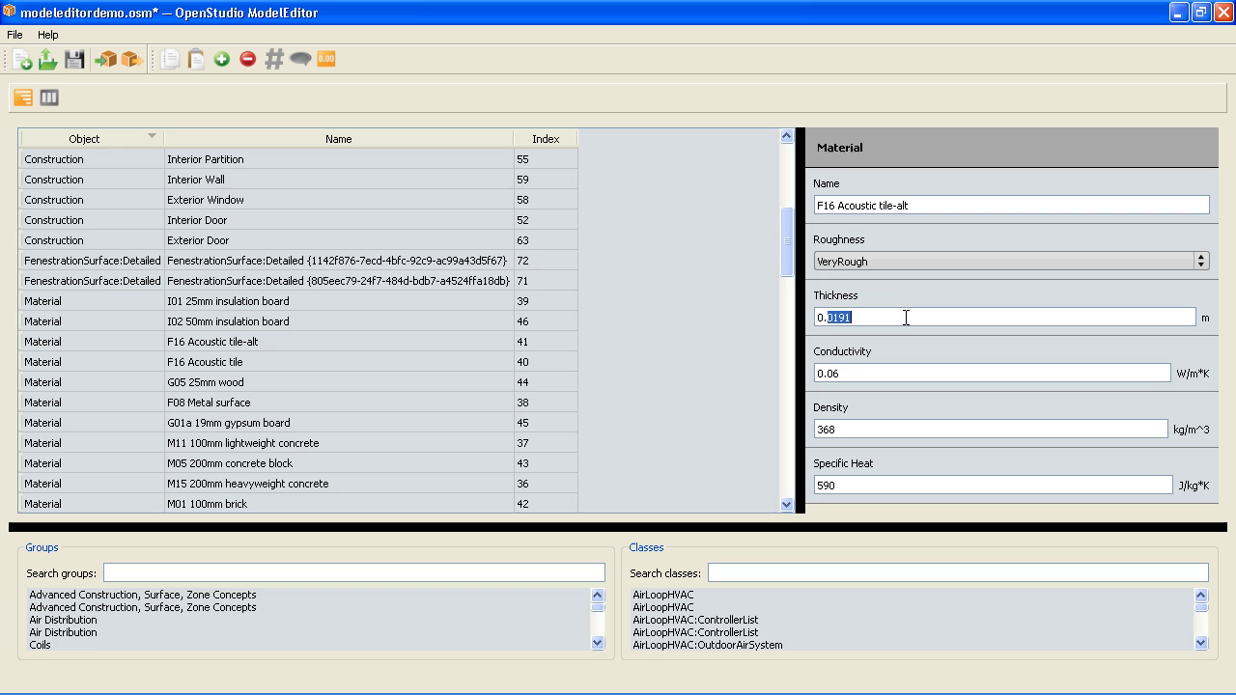
{"action": "type", "text": "2"}
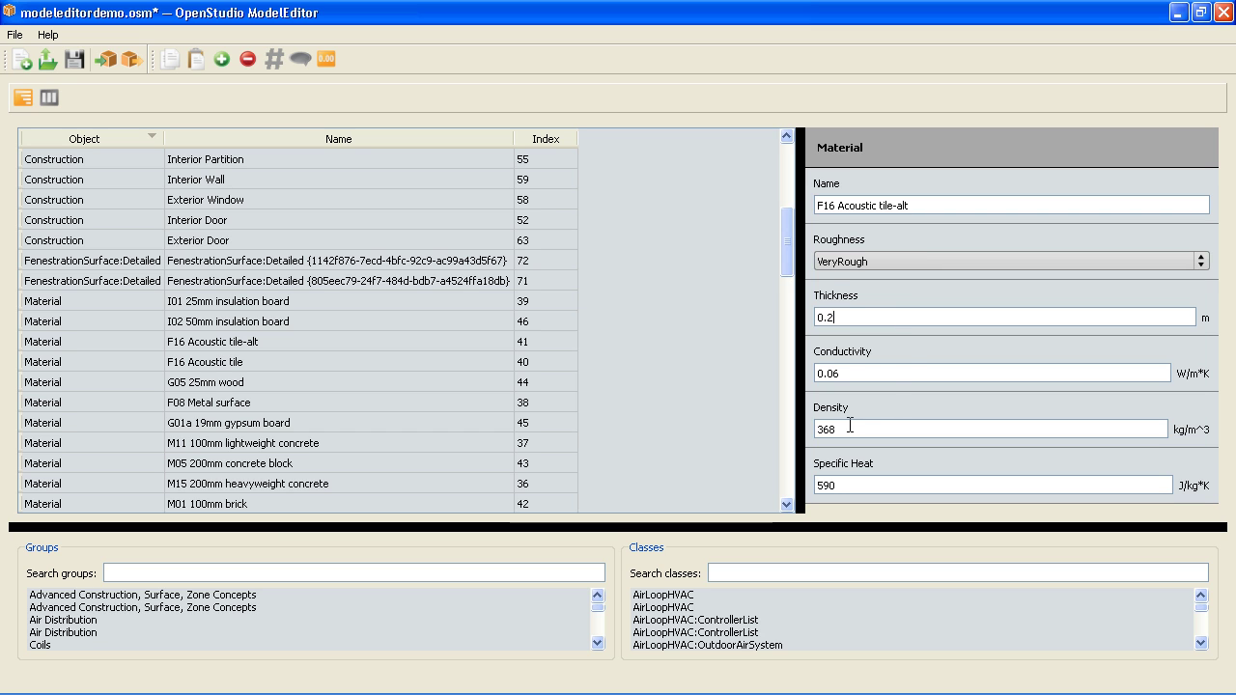
{"action": "double_click", "coordinate": [831, 429]}
{"action": "type", "text": "200"}
{"action": "key", "text": "Tab"}
{"action": "left_click", "coordinate": [333, 353]}
{"action": "left_click", "coordinate": [327, 342]}
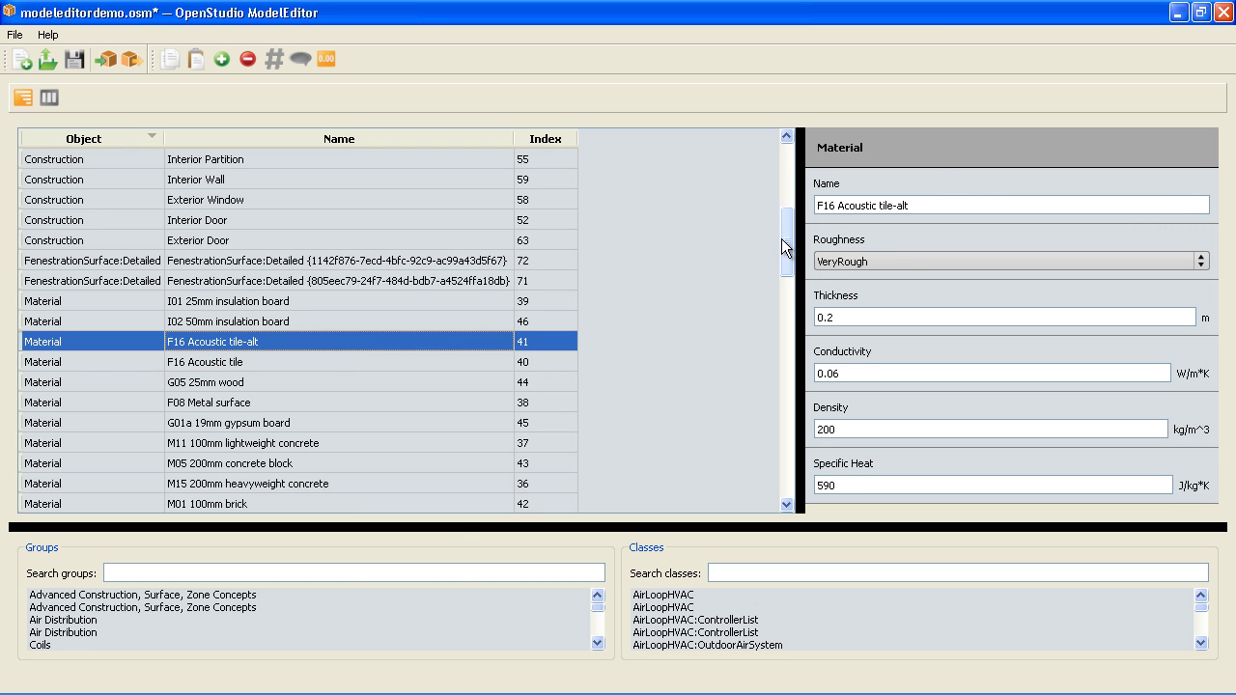
{"action": "left_click_drag", "start_coordinate": [782, 236], "coordinate": [783, 211]}
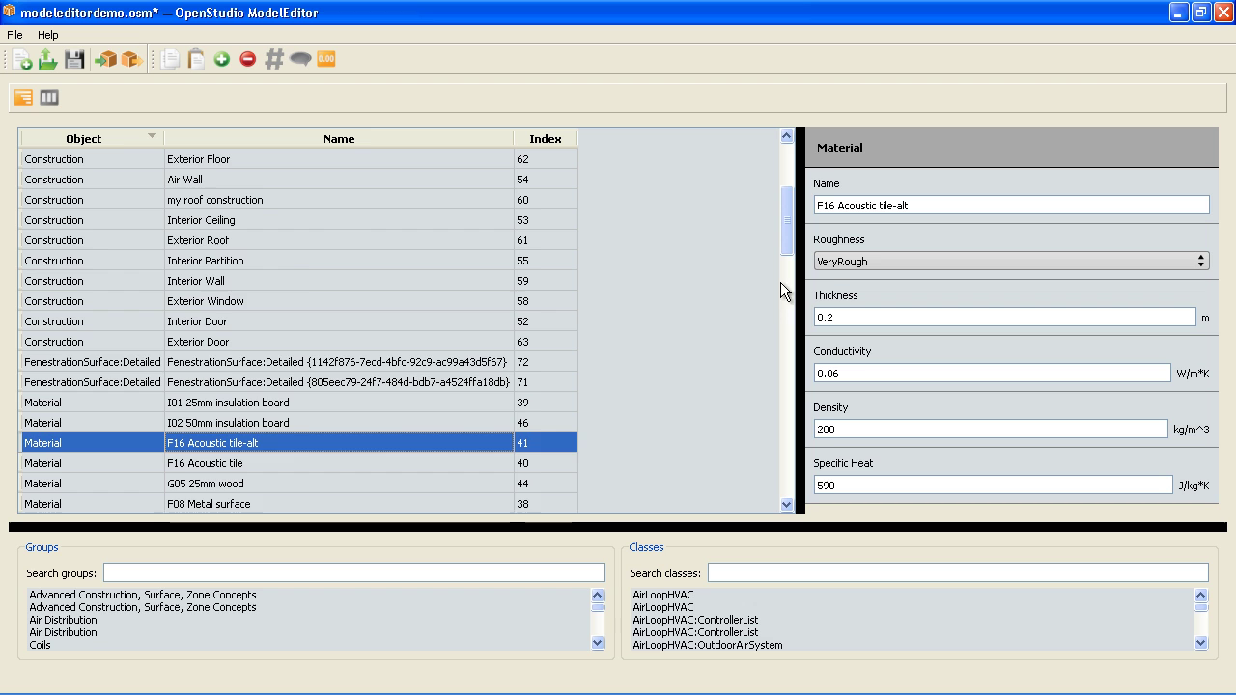
Replace my roof construction's second layer F16 Acoustic tile with F16 Acoustic tile-alt
{"action": "scroll", "coordinate": [286, 269], "scroll_direction": "up", "scroll_amount": 1}
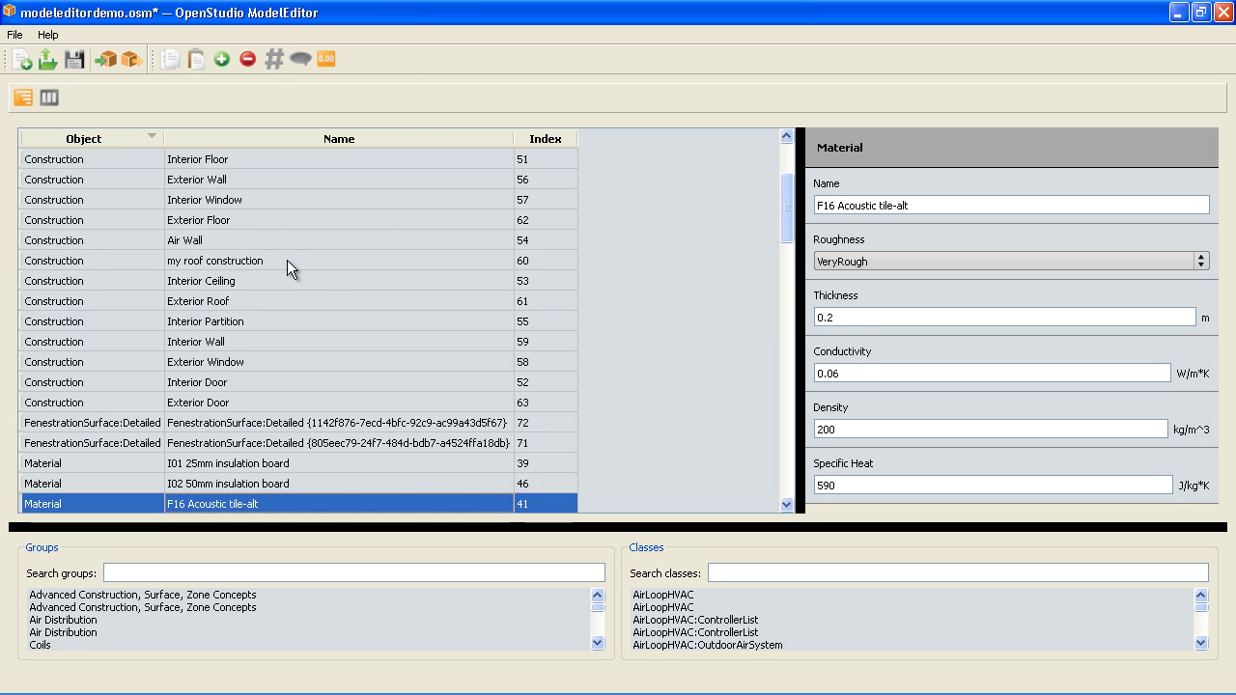
{"action": "left_click", "coordinate": [229, 262]}
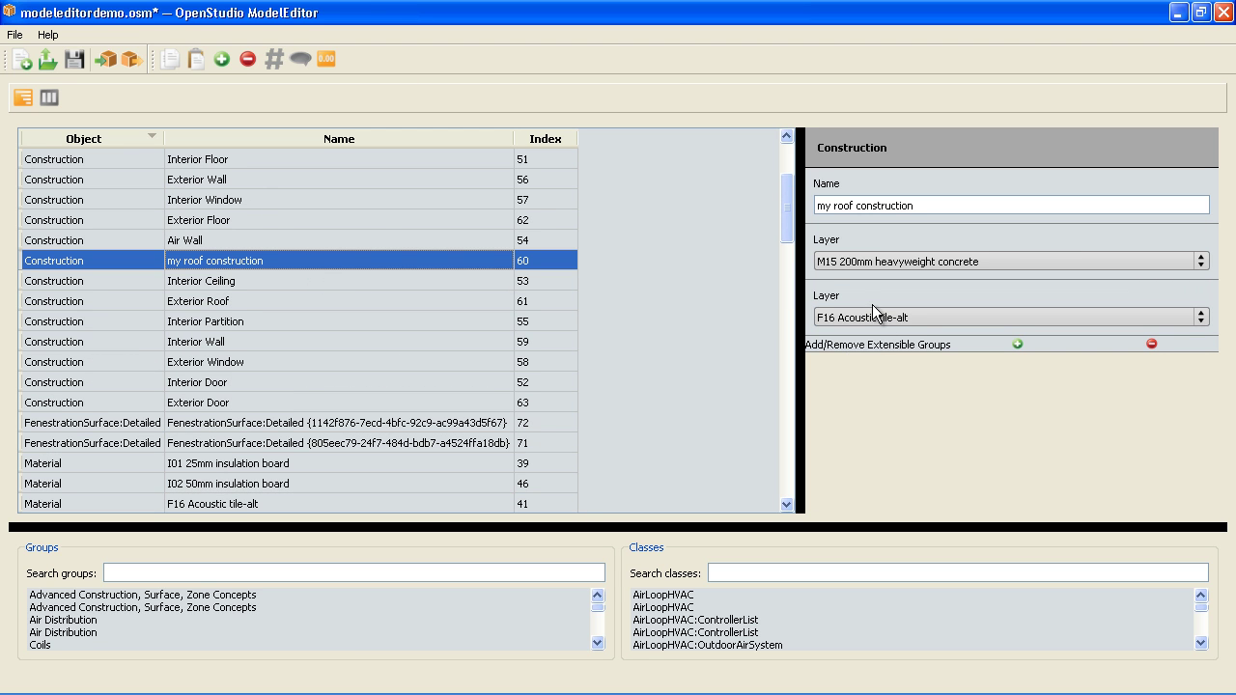
{"action": "left_click", "coordinate": [884, 314]}
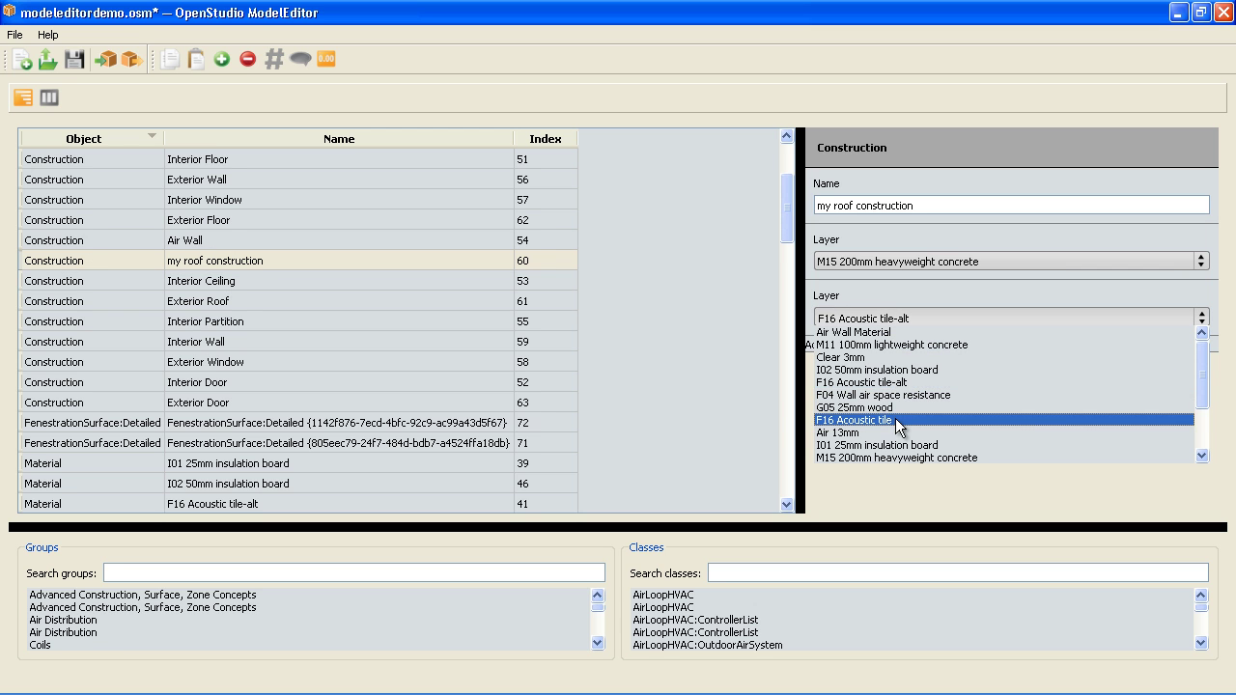
{"action": "left_click", "coordinate": [895, 418]}
{"action": "left_click", "coordinate": [886, 317]}
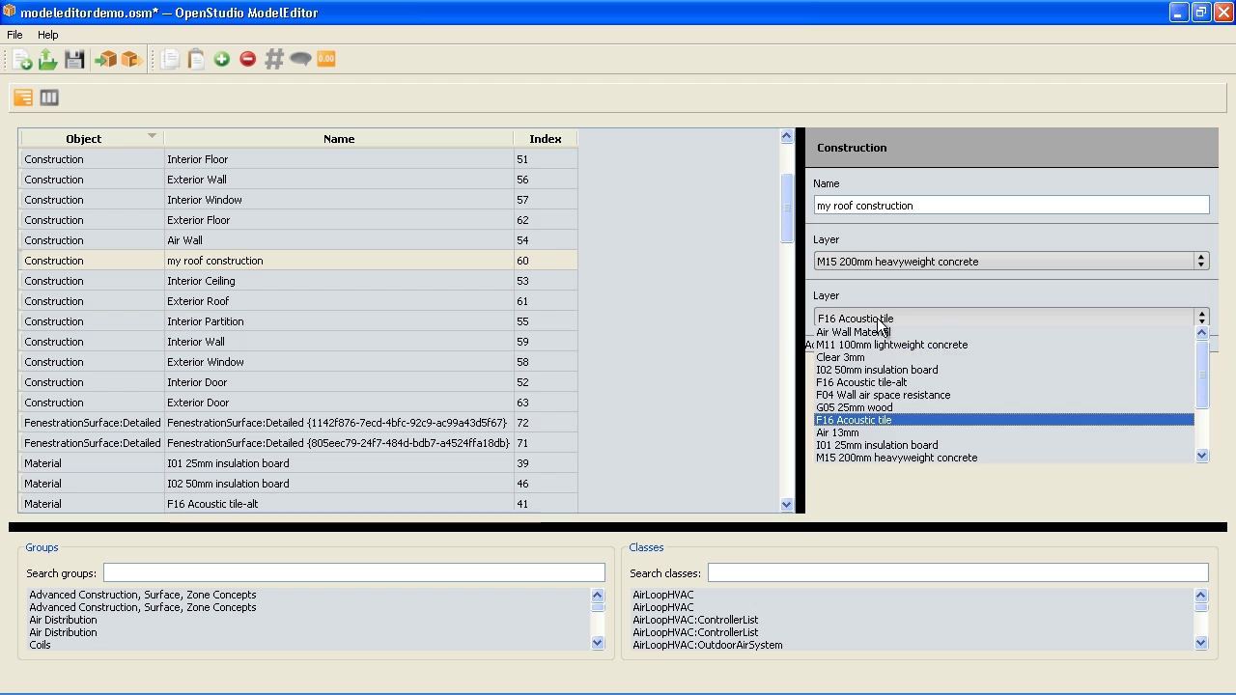
{"action": "left_click", "coordinate": [899, 383]}
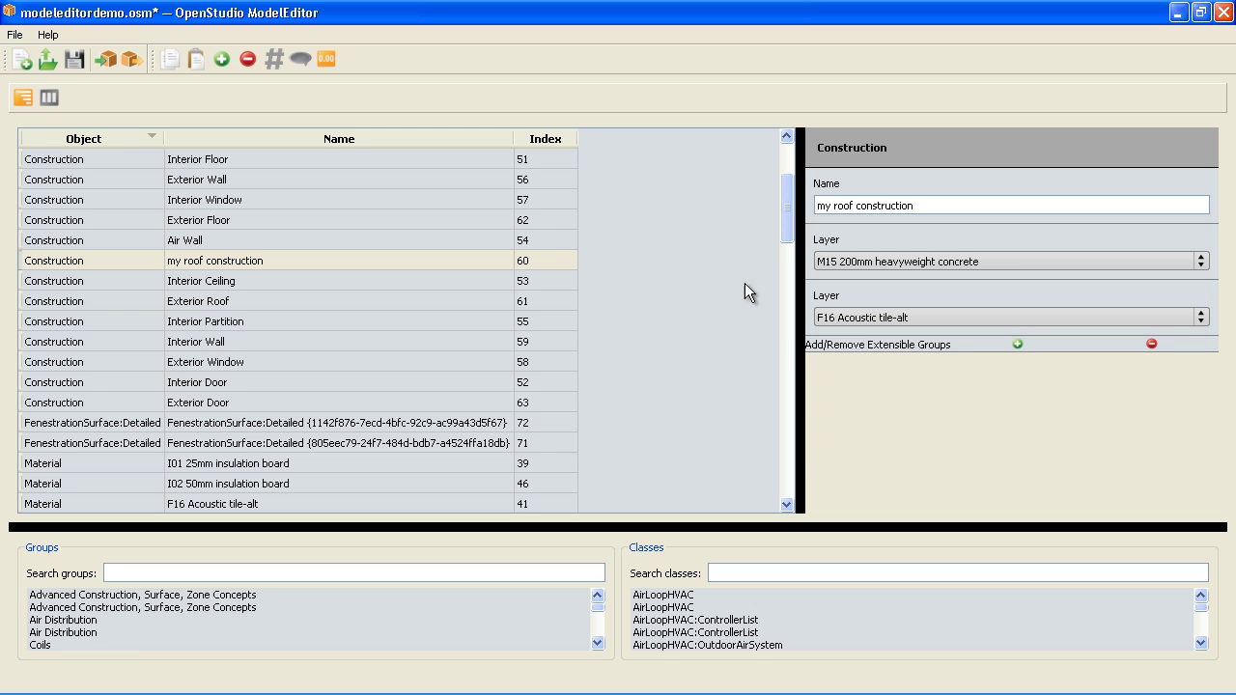
{"action": "left_click", "coordinate": [668, 281]}
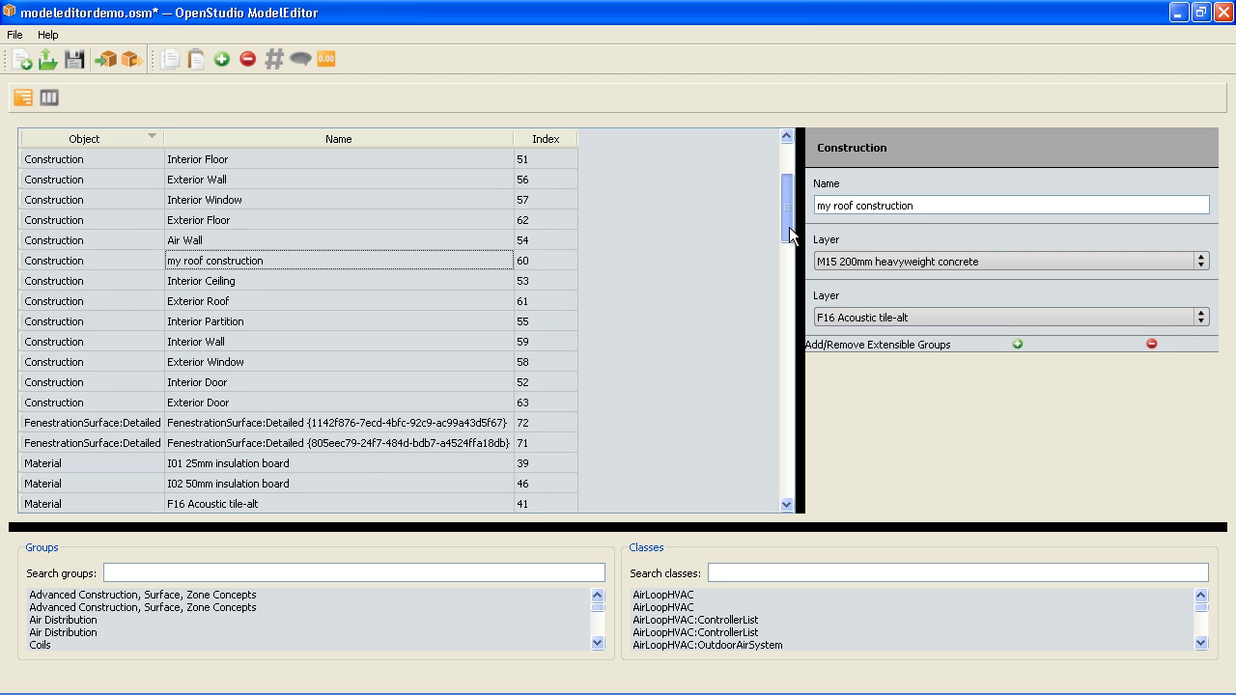
{"action": "left_click_drag", "start_coordinate": [788, 227], "coordinate": [745, 412]}
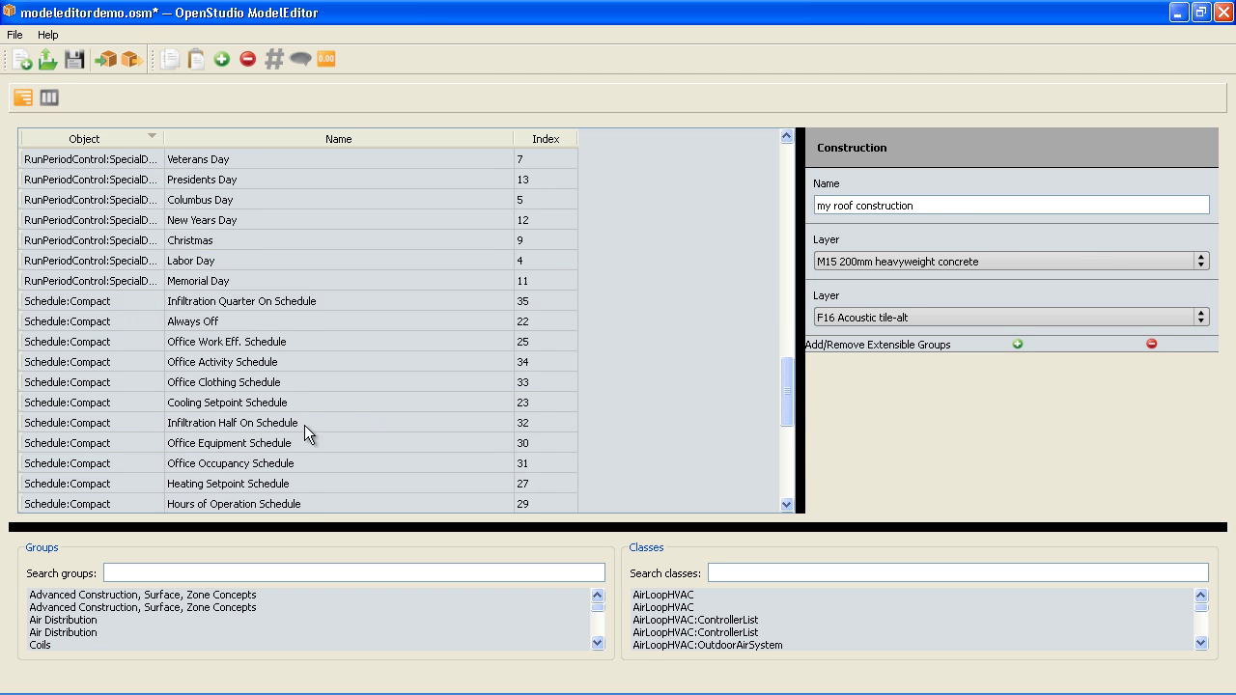
Show the Office Occupancy Schedule's Fraction compact schedule fields, after briefly viewing Cooling Setpoint Schedule
{"action": "left_click", "coordinate": [237, 465]}
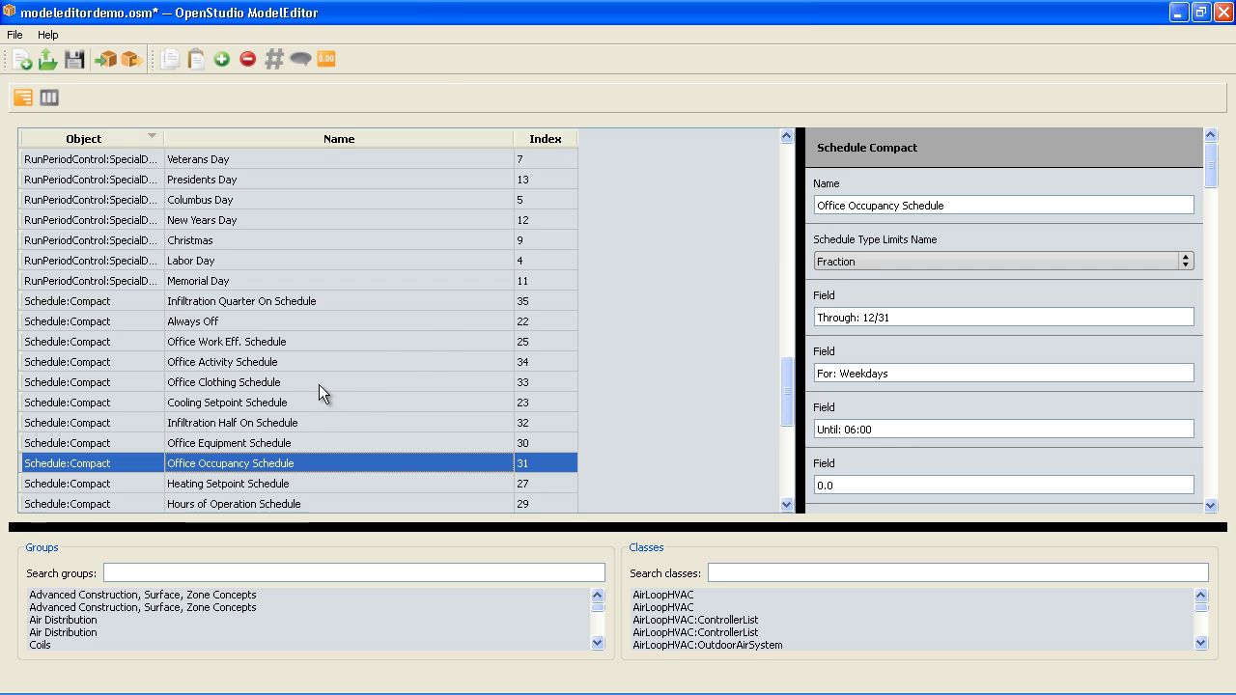
{"action": "left_click", "coordinate": [300, 402]}
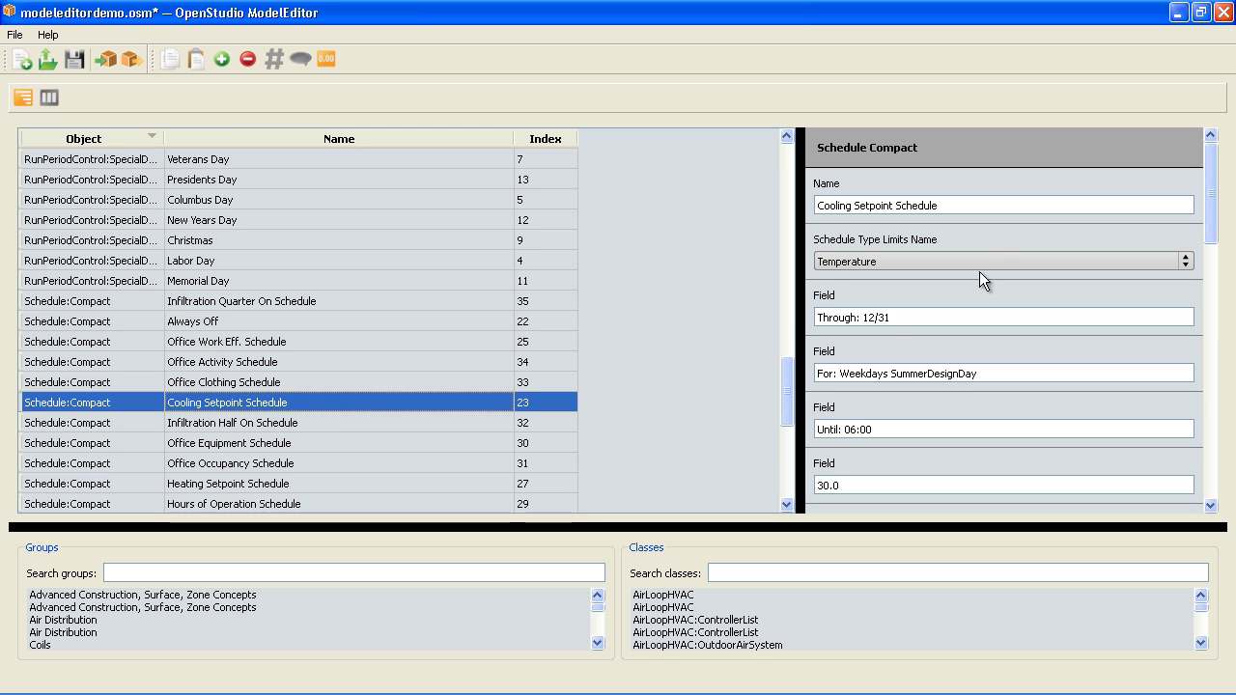
{"action": "left_click", "coordinate": [308, 465]}
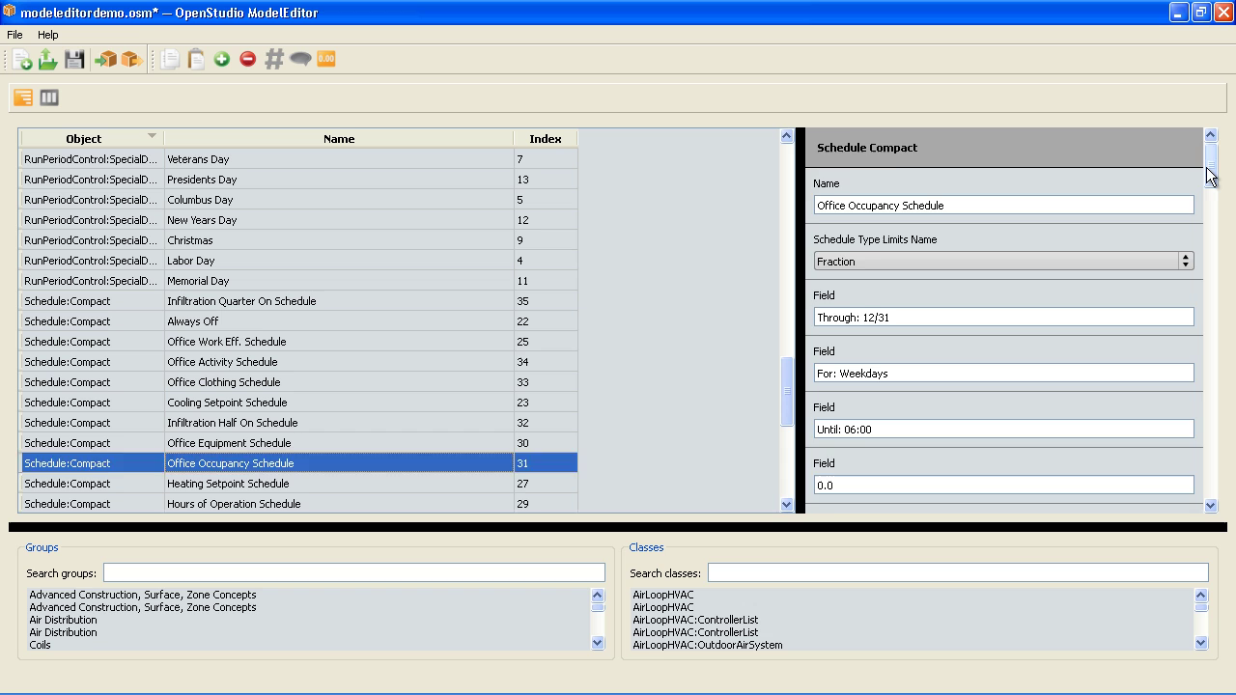
Change the occupancy schedule's Until: 12:00 to 10:00 and its 0.2 value to 0.5
{"action": "left_click_drag", "start_coordinate": [1206, 174], "coordinate": [1184, 196]}
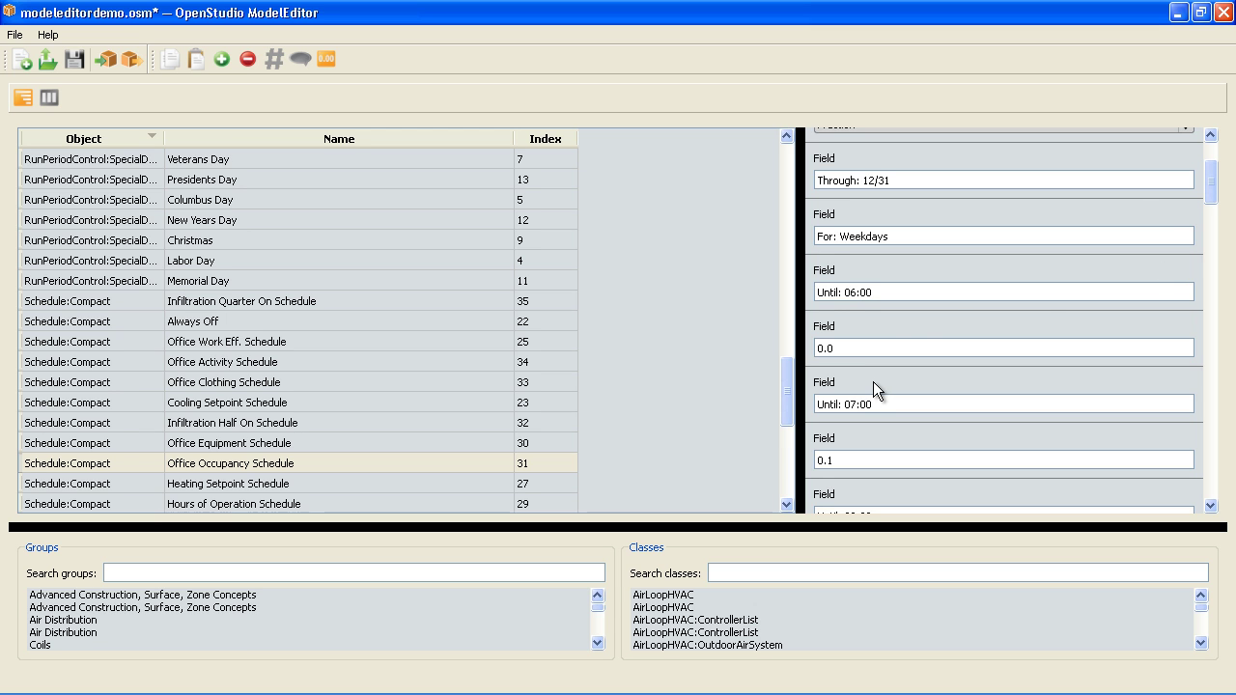
{"action": "left_click_drag", "start_coordinate": [1214, 193], "coordinate": [1215, 210]}
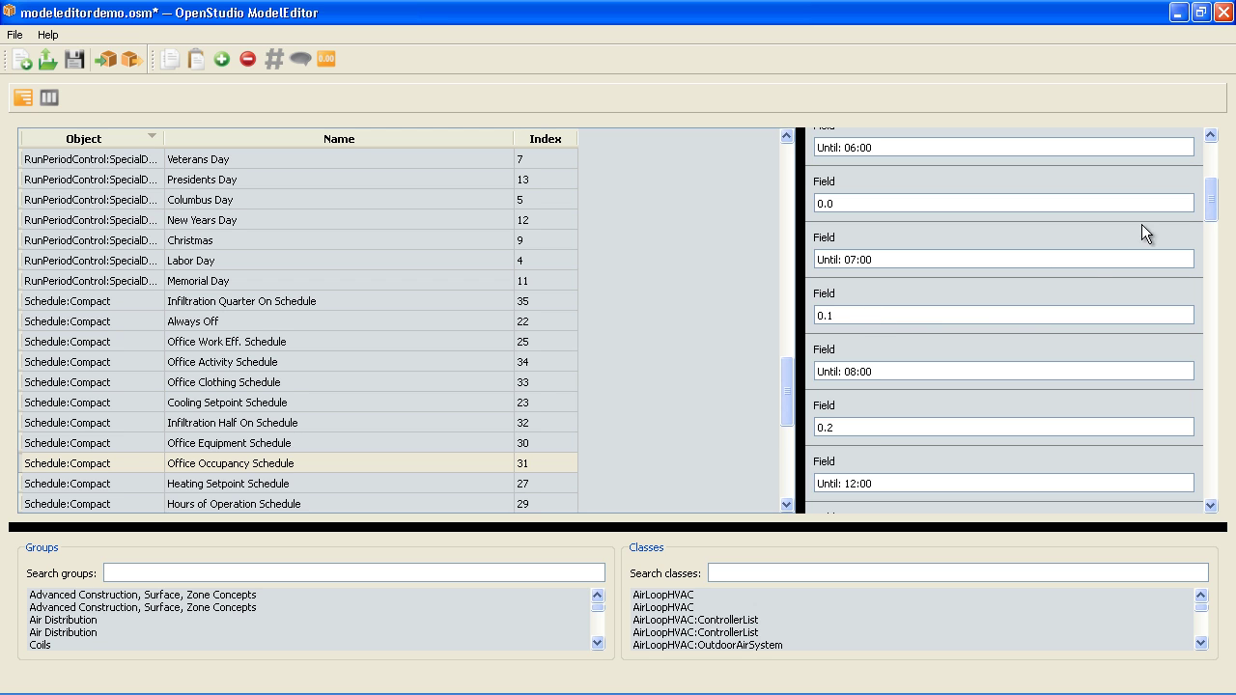
{"action": "scroll", "coordinate": [1208, 223], "scroll_direction": "down", "scroll_amount": 3}
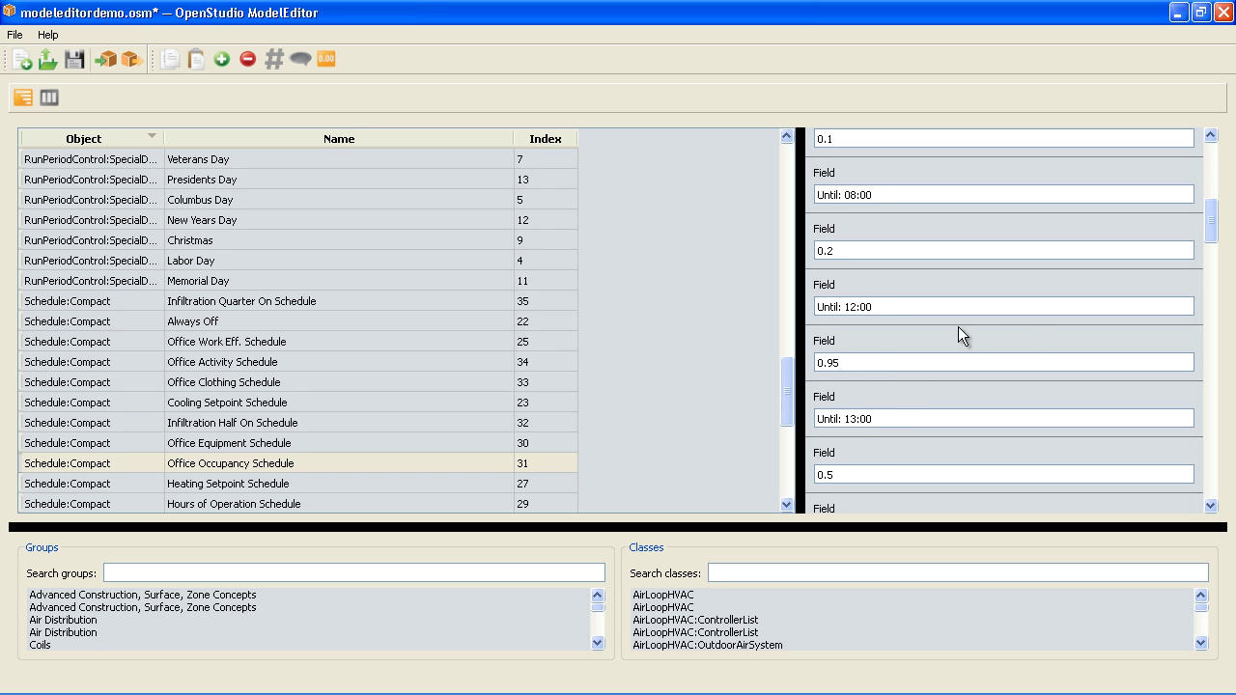
{"action": "double_click", "coordinate": [850, 307]}
{"action": "type", "text": "10"}
{"action": "double_click", "coordinate": [828, 251]}
{"action": "type", "text": "5"}
{"action": "left_click_drag", "start_coordinate": [1210, 222], "coordinate": [1213, 235]}
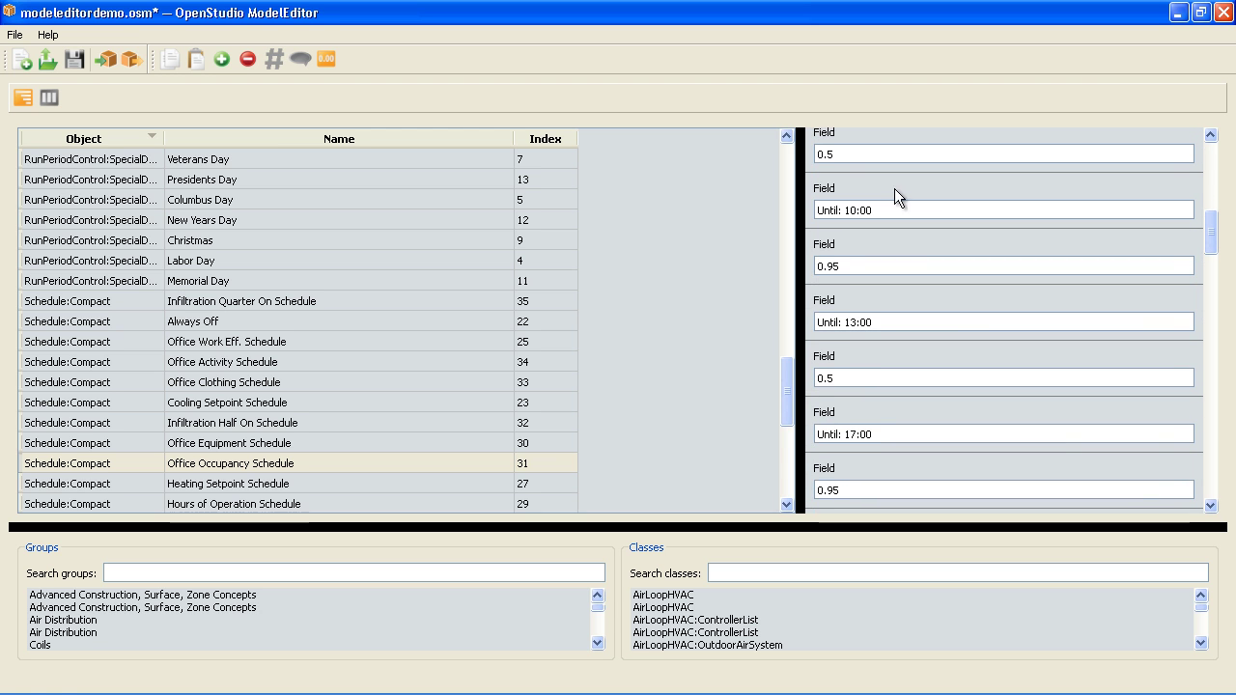
Save the model, close ModelEditor, and reopen modeleditordemo.osm in SketchUp without saving the current model
{"action": "left_click", "coordinate": [72, 58]}
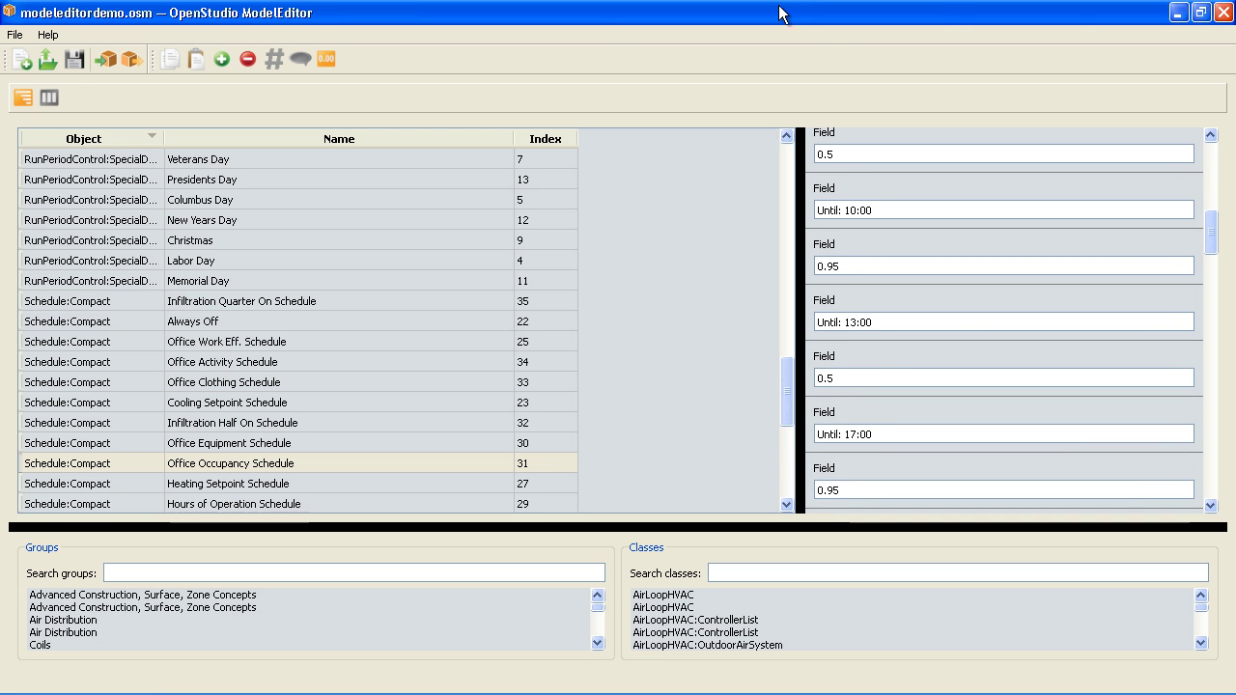
{"action": "left_click", "coordinate": [1223, 11]}
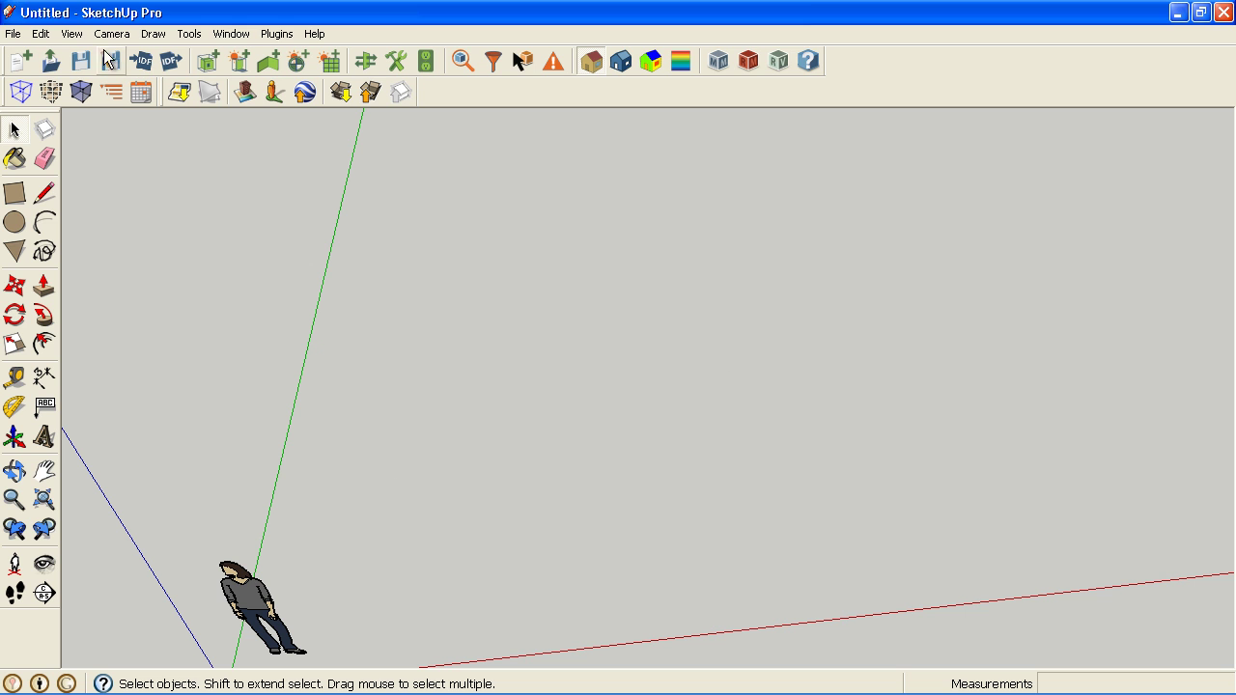
{"action": "left_click", "coordinate": [51, 61]}
{"action": "left_click", "coordinate": [629, 383]}
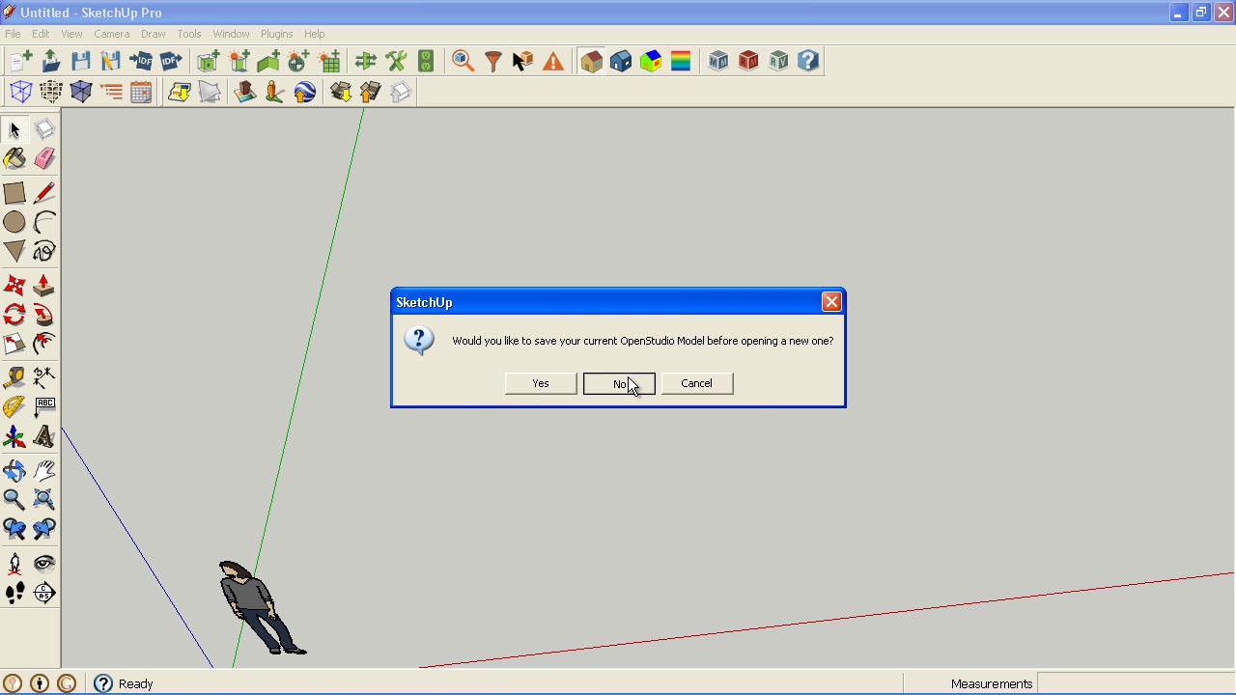
{"action": "left_click", "coordinate": [562, 403]}
{"action": "left_click", "coordinate": [851, 503]}
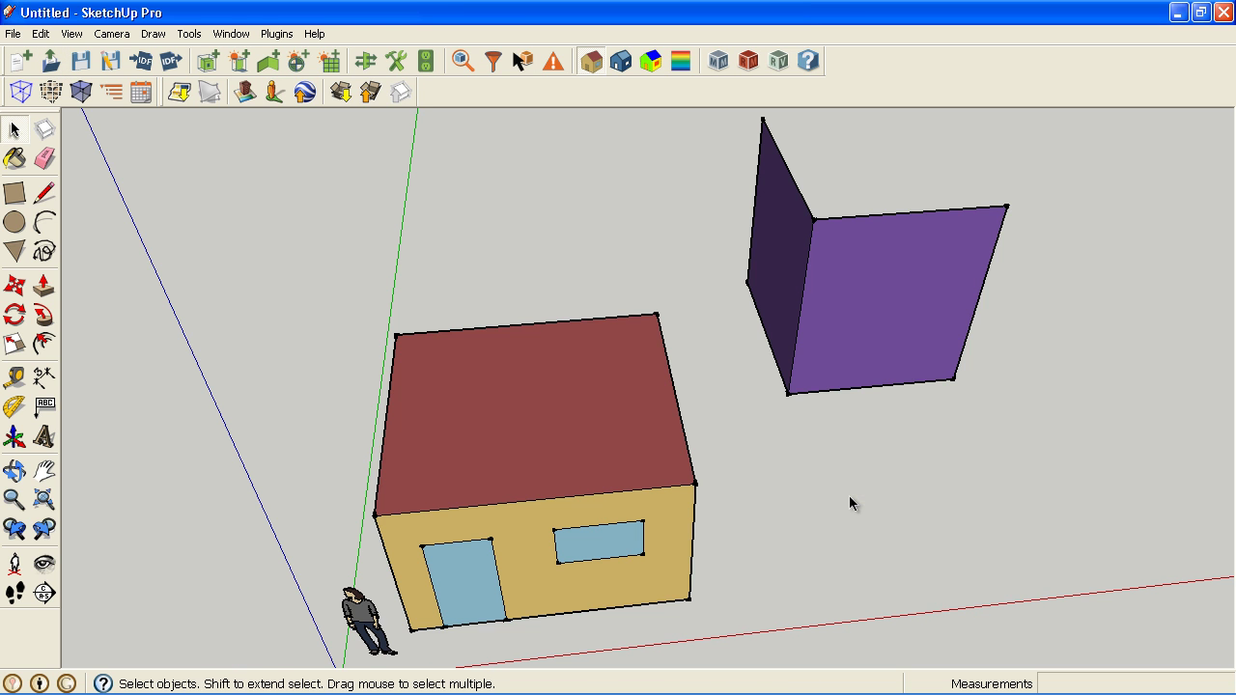
Check that the Zone Loads settings use Office Occupancy Schedule as the occupancy schedule
{"action": "key", "text": "h"}
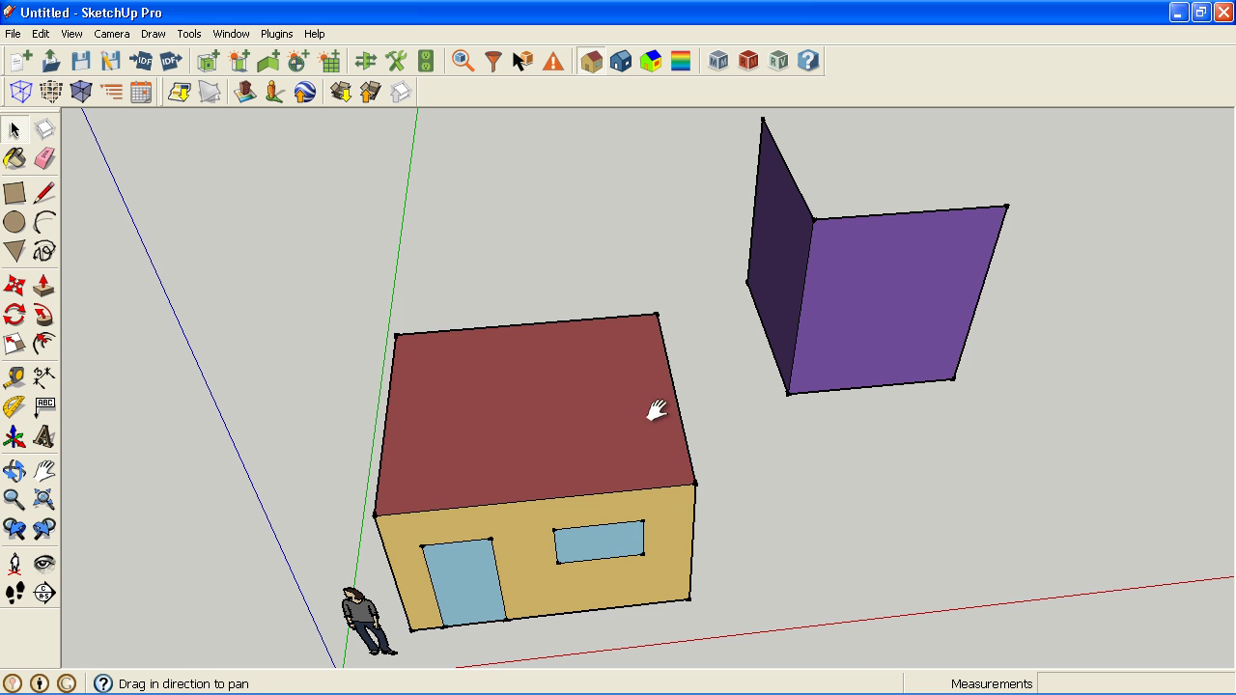
{"action": "left_click_drag", "start_coordinate": [625, 458], "coordinate": [618, 389]}
{"action": "key", "text": "o"}
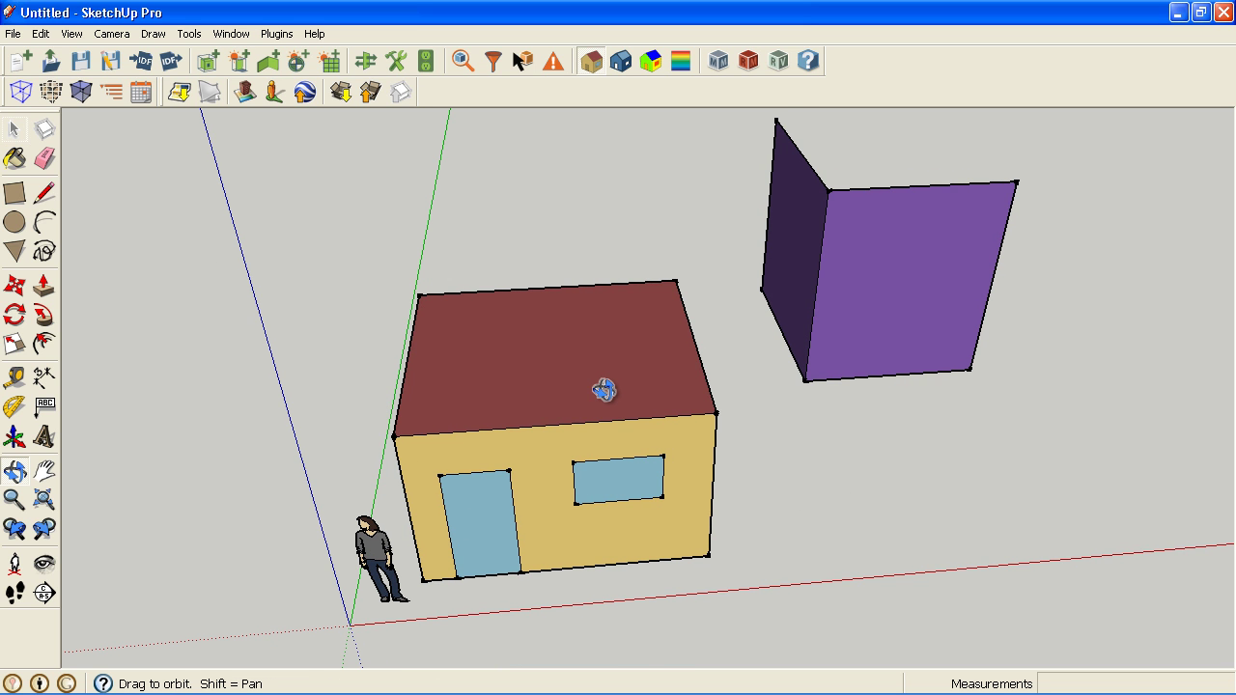
{"action": "left_click", "coordinate": [424, 61]}
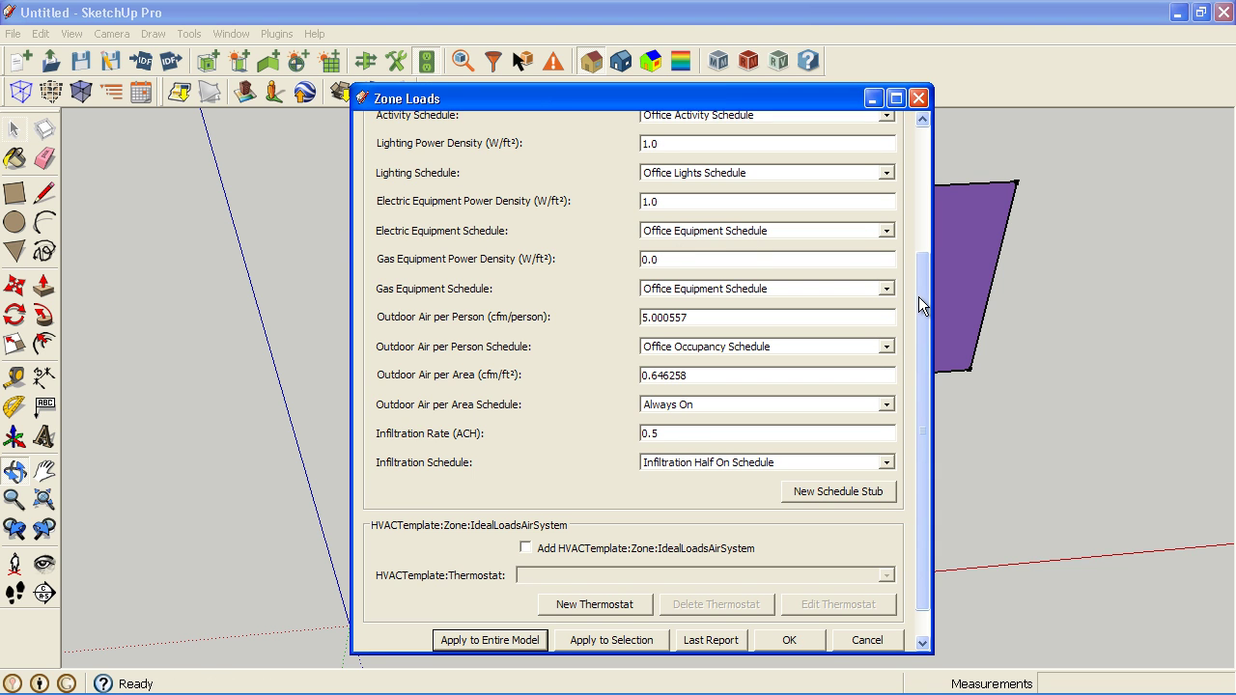
{"action": "left_click_drag", "start_coordinate": [919, 299], "coordinate": [918, 205]}
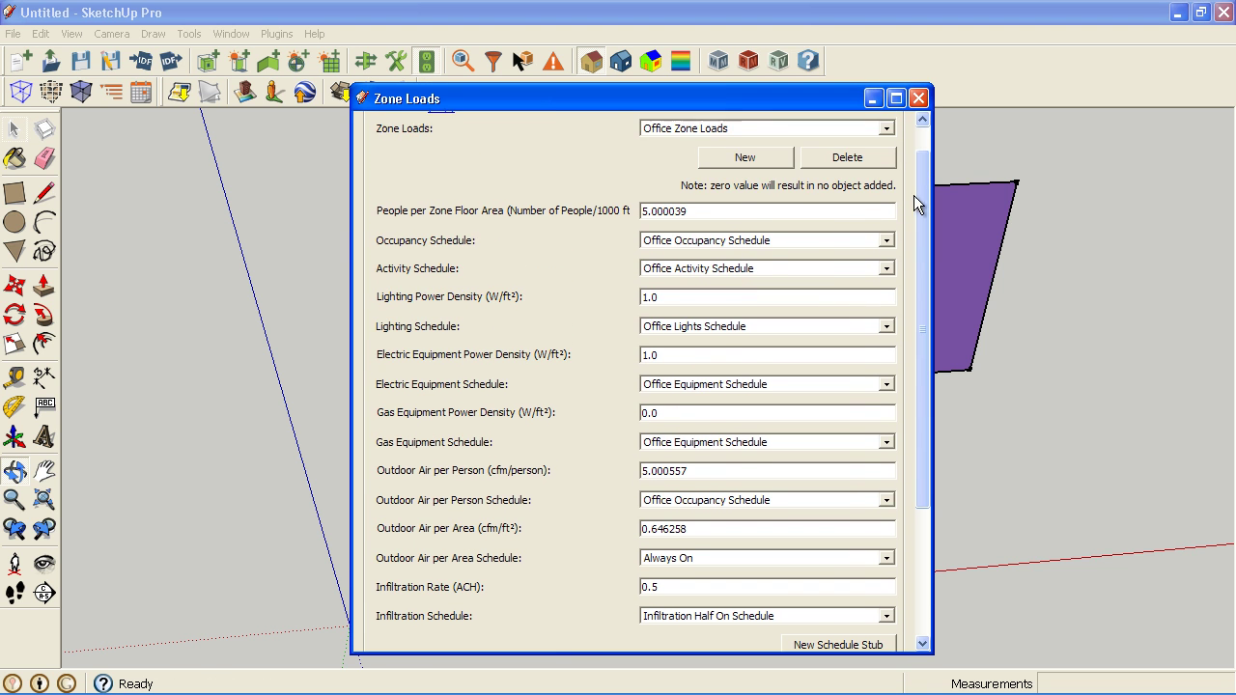
{"action": "left_click", "coordinate": [886, 242]}
Change the house roof face's construction from Exterior Roof to 'my roof construction'
{"action": "left_click", "coordinate": [918, 98]}
{"action": "double_click", "coordinate": [613, 350]}
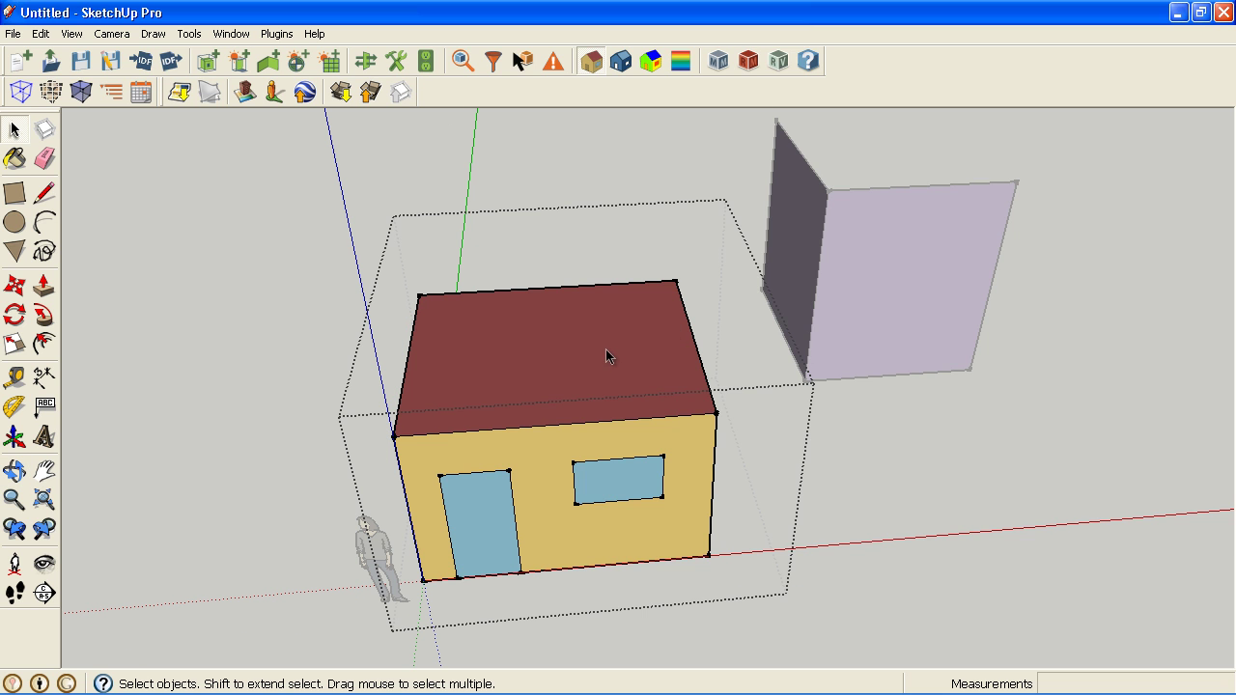
{"action": "left_click", "coordinate": [606, 351]}
{"action": "left_click", "coordinate": [462, 63]}
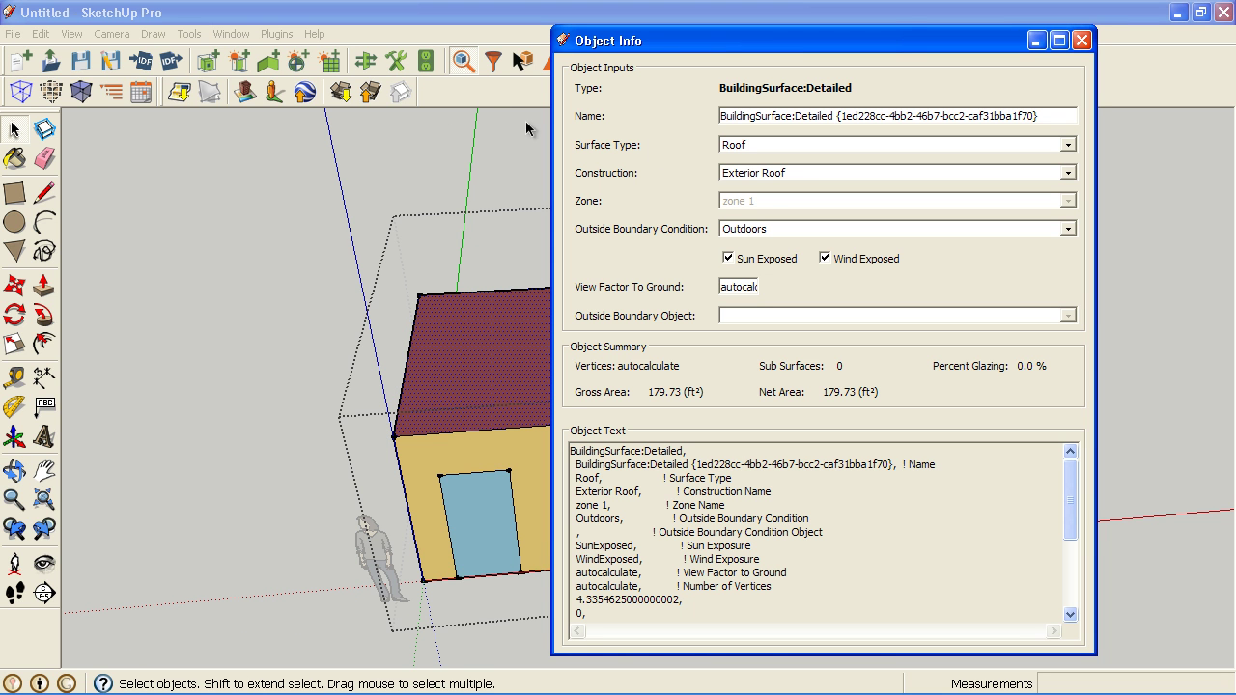
{"action": "left_click", "coordinate": [1070, 172]}
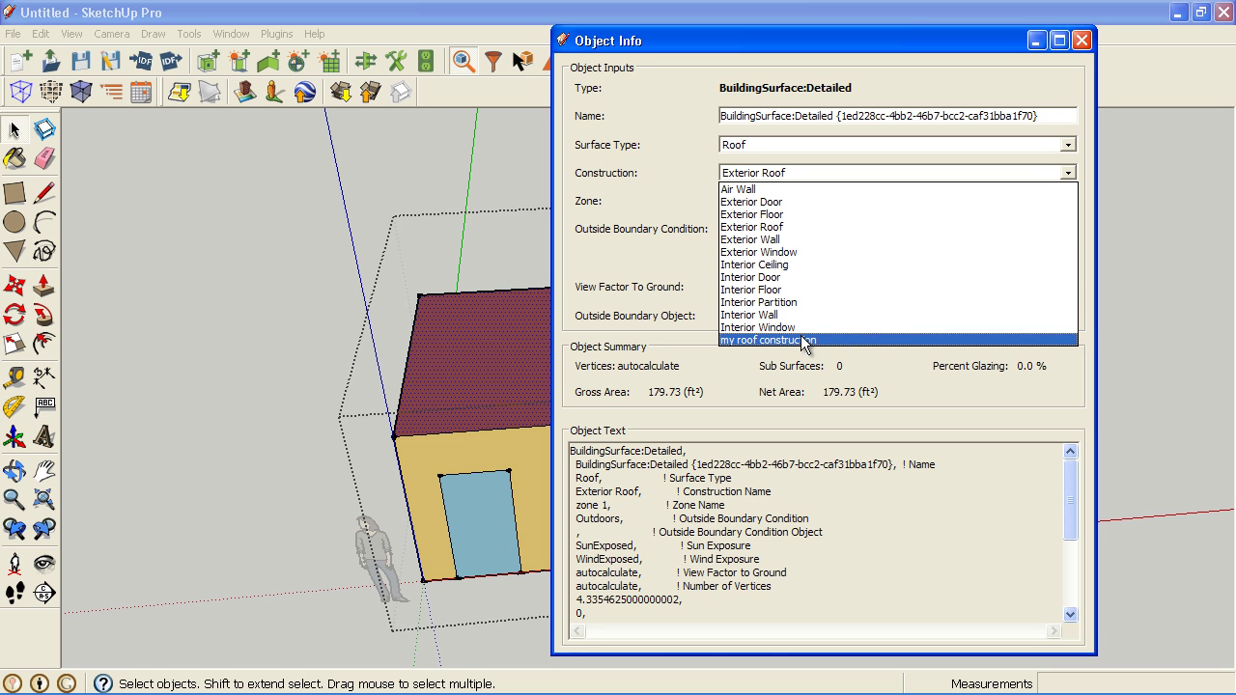
{"action": "left_click", "coordinate": [790, 329]}
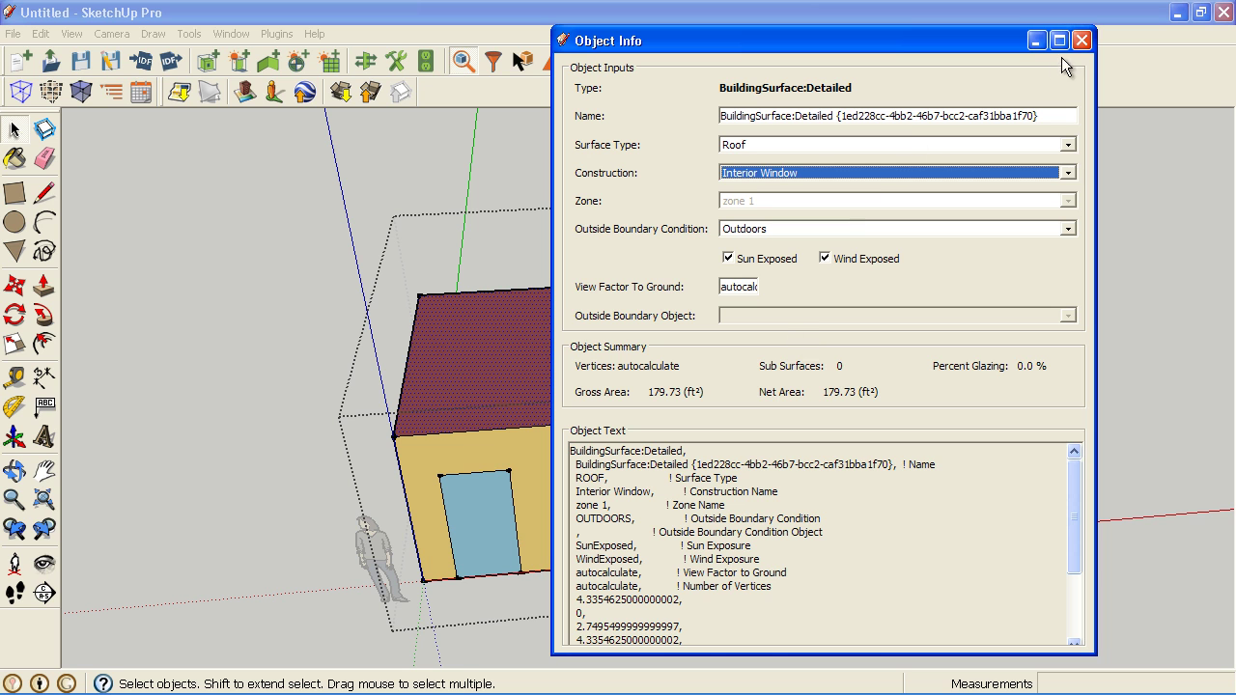
{"action": "left_click", "coordinate": [1069, 174]}
{"action": "left_click", "coordinate": [815, 338]}
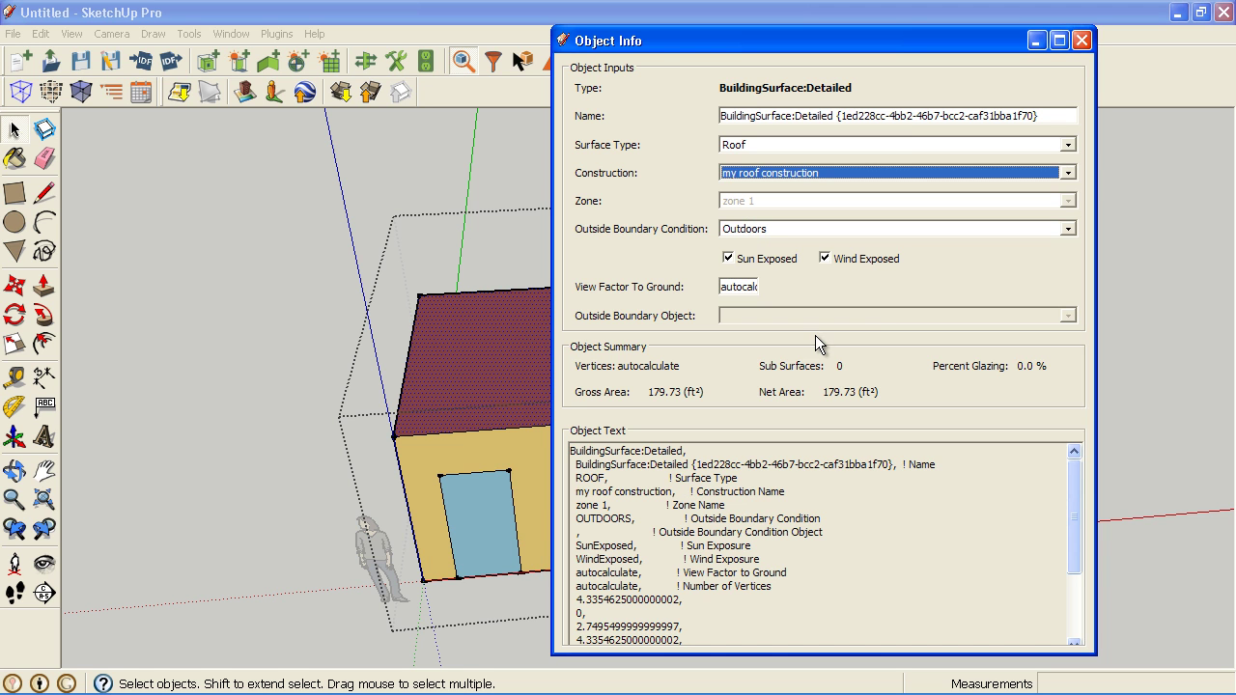
{"action": "left_click", "coordinate": [1081, 39]}
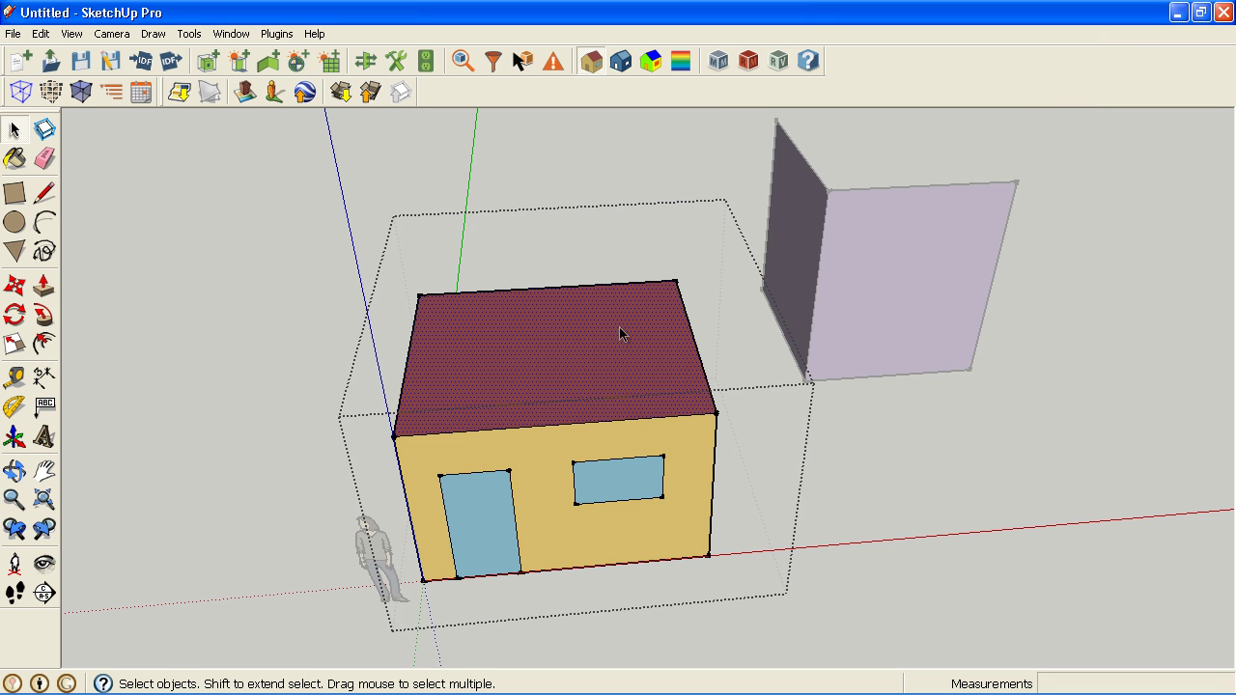
{"action": "left_click", "coordinate": [872, 552]}
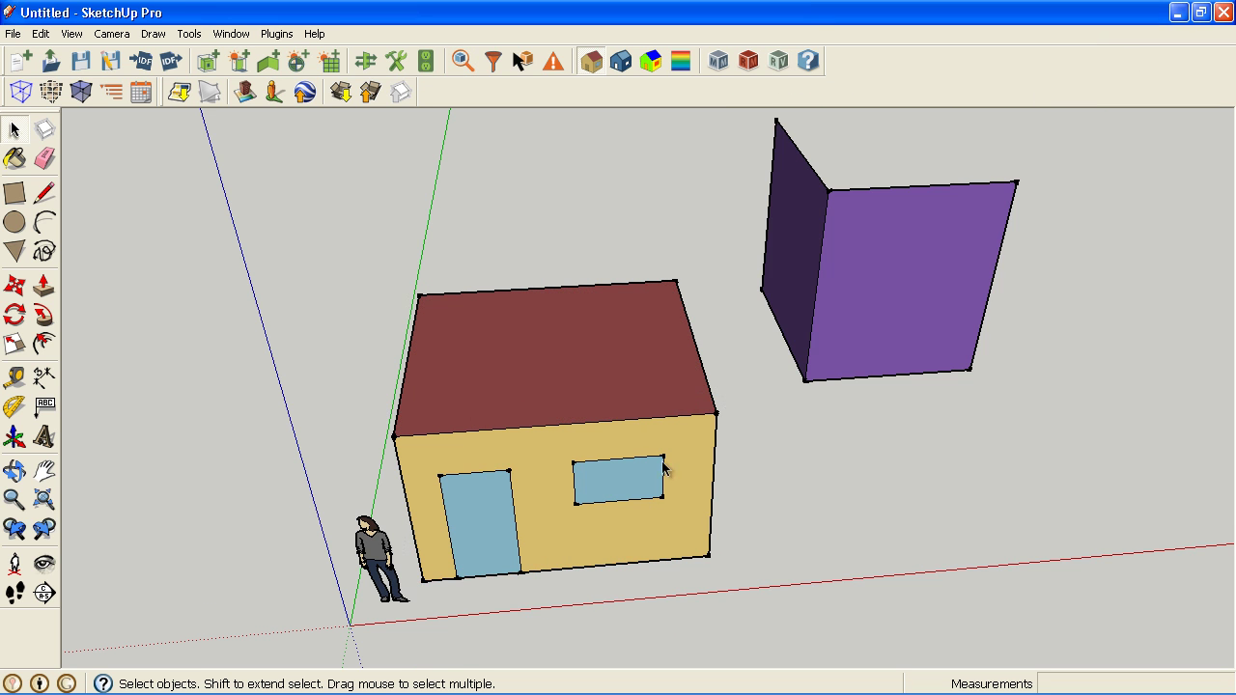
{"action": "left_click", "coordinate": [464, 61]}
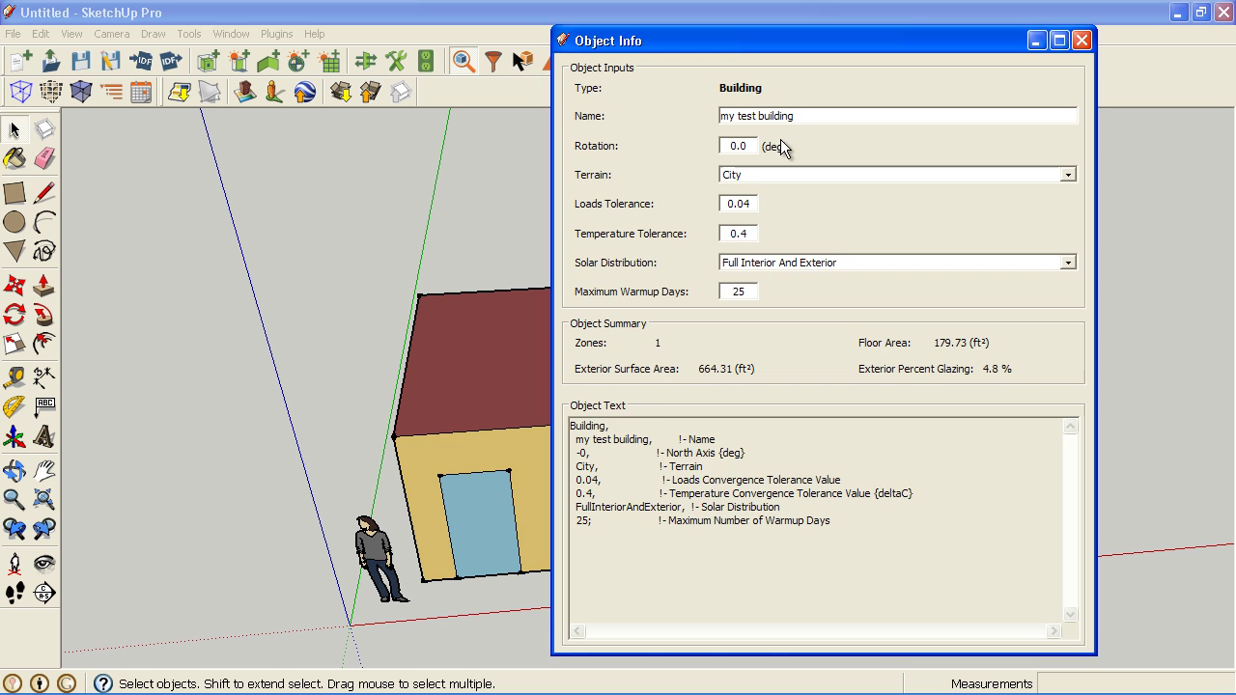
{"action": "left_click", "coordinate": [500, 332]}
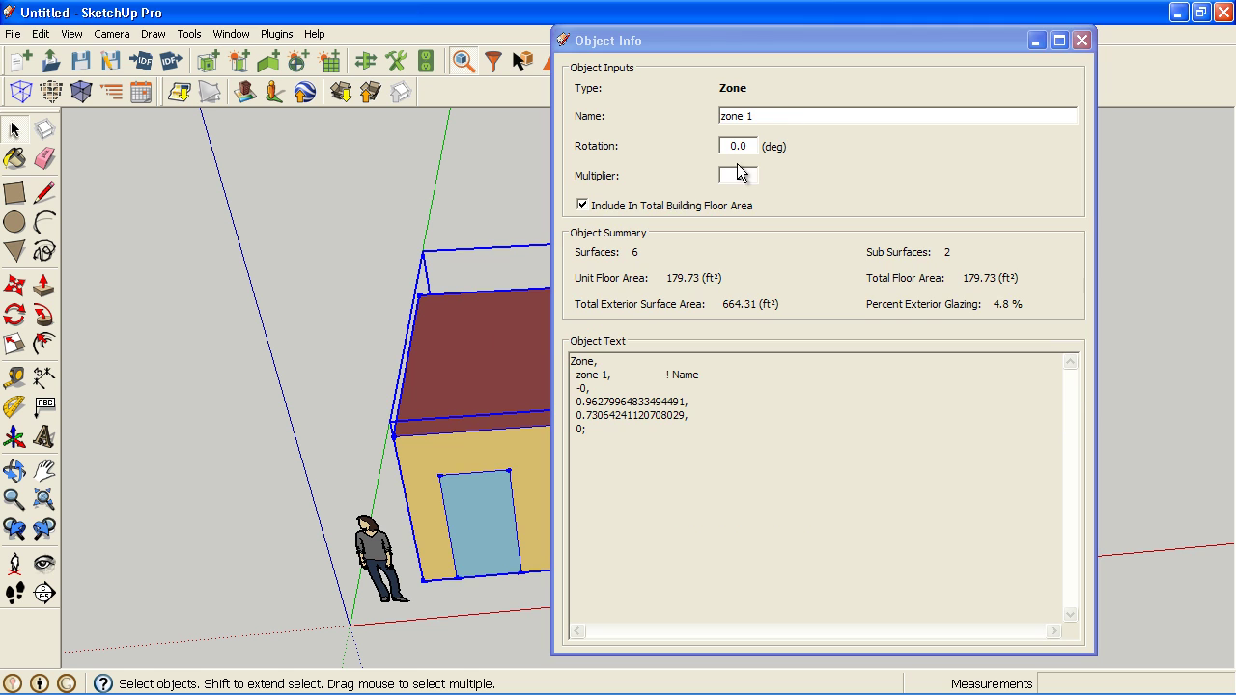
{"action": "left_click", "coordinate": [1081, 41]}
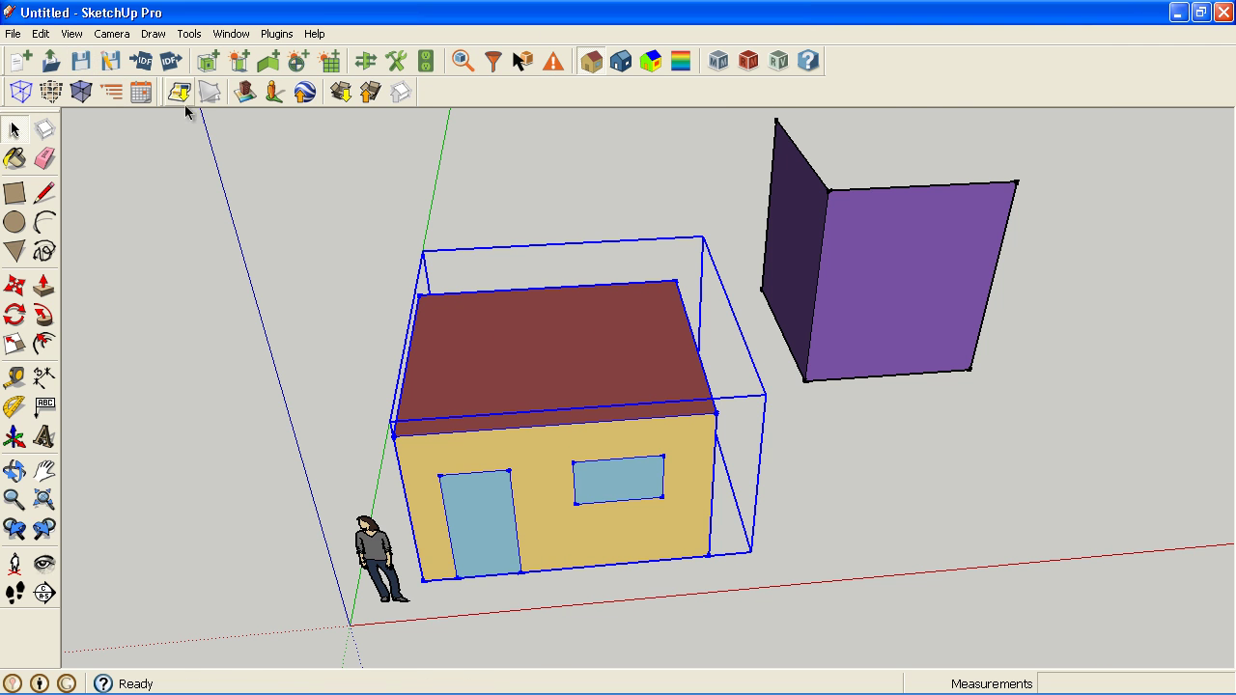
{"action": "left_click_drag", "start_coordinate": [484, 303], "coordinate": [637, 279]}
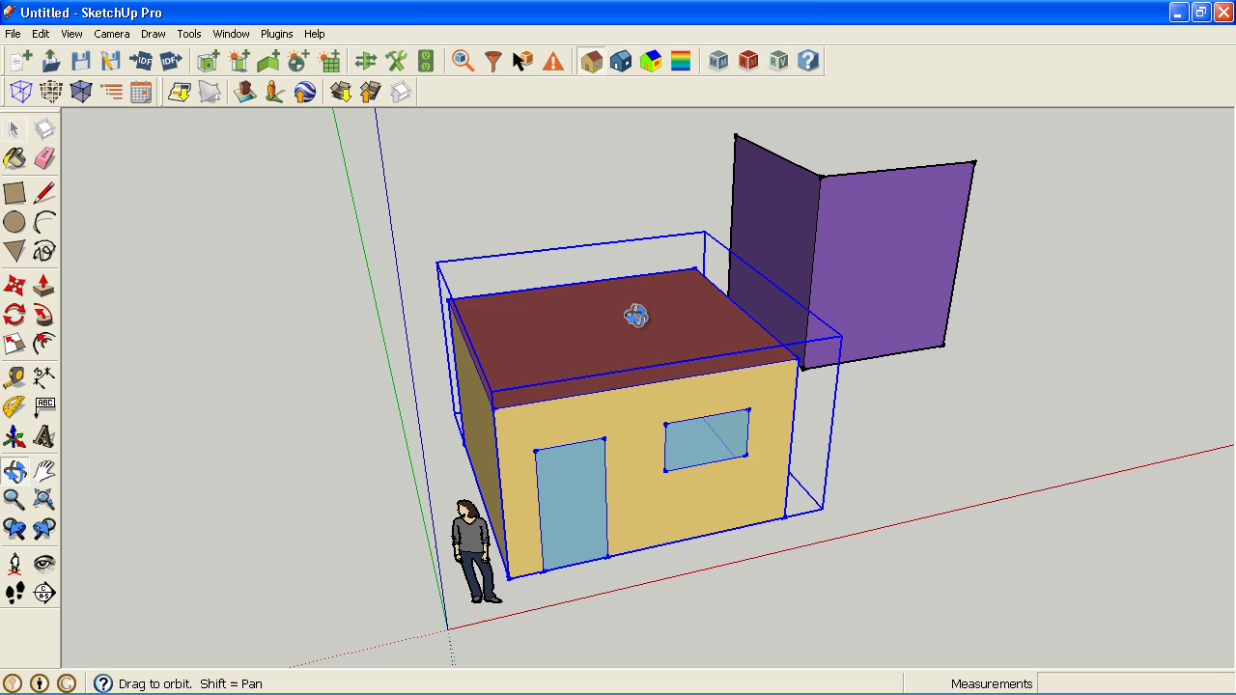
{"action": "left_click_drag", "start_coordinate": [943, 353], "coordinate": [808, 449]}
{"action": "left_click", "coordinate": [15, 129]}
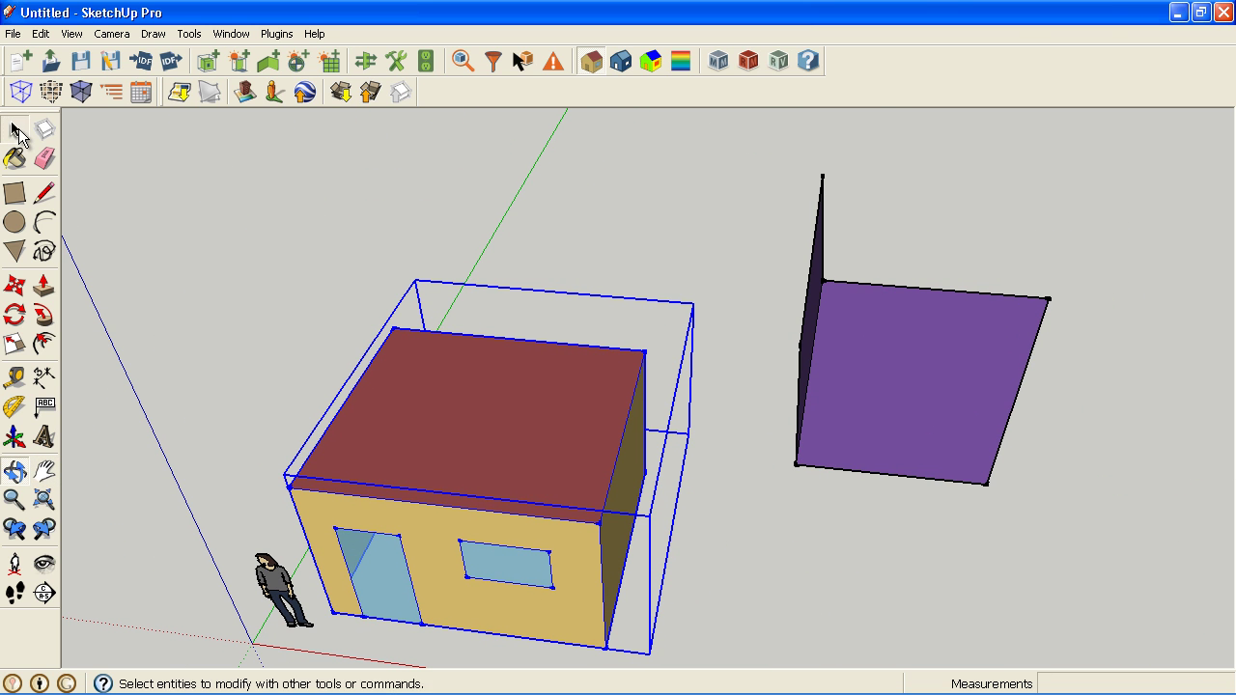
{"action": "left_click", "coordinate": [251, 211]}
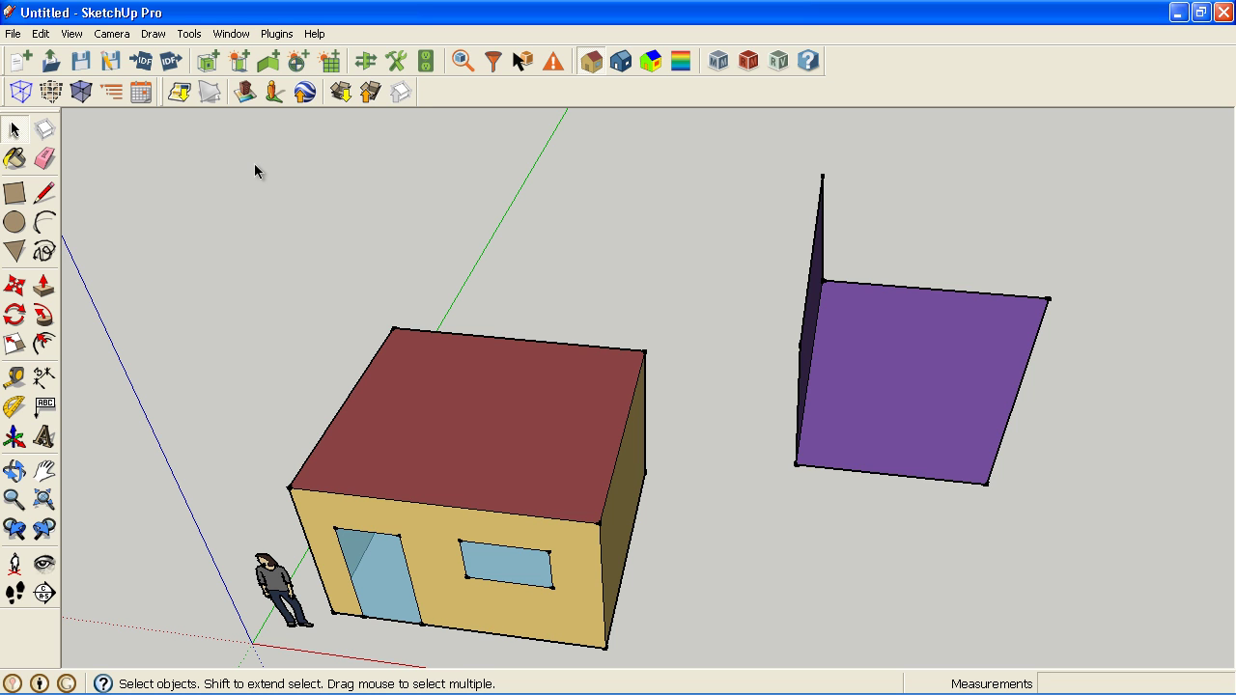
{"action": "key", "text": "h"}
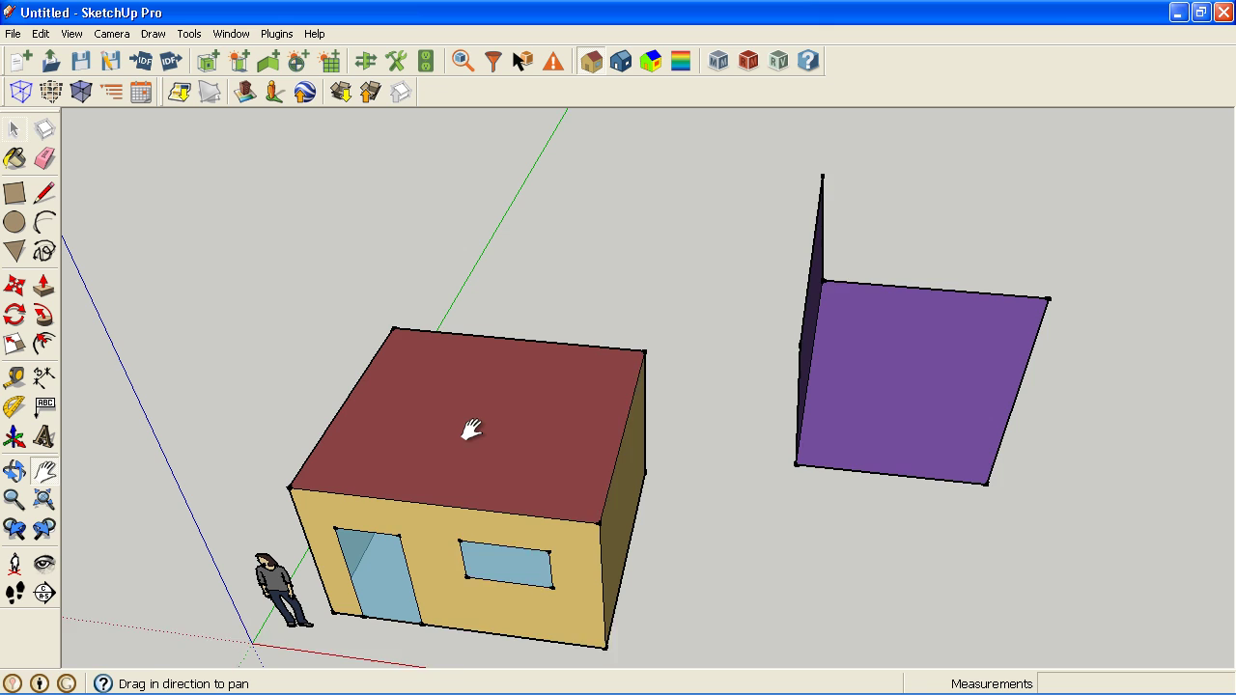
{"action": "left_click_drag", "start_coordinate": [469, 428], "coordinate": [458, 395]}
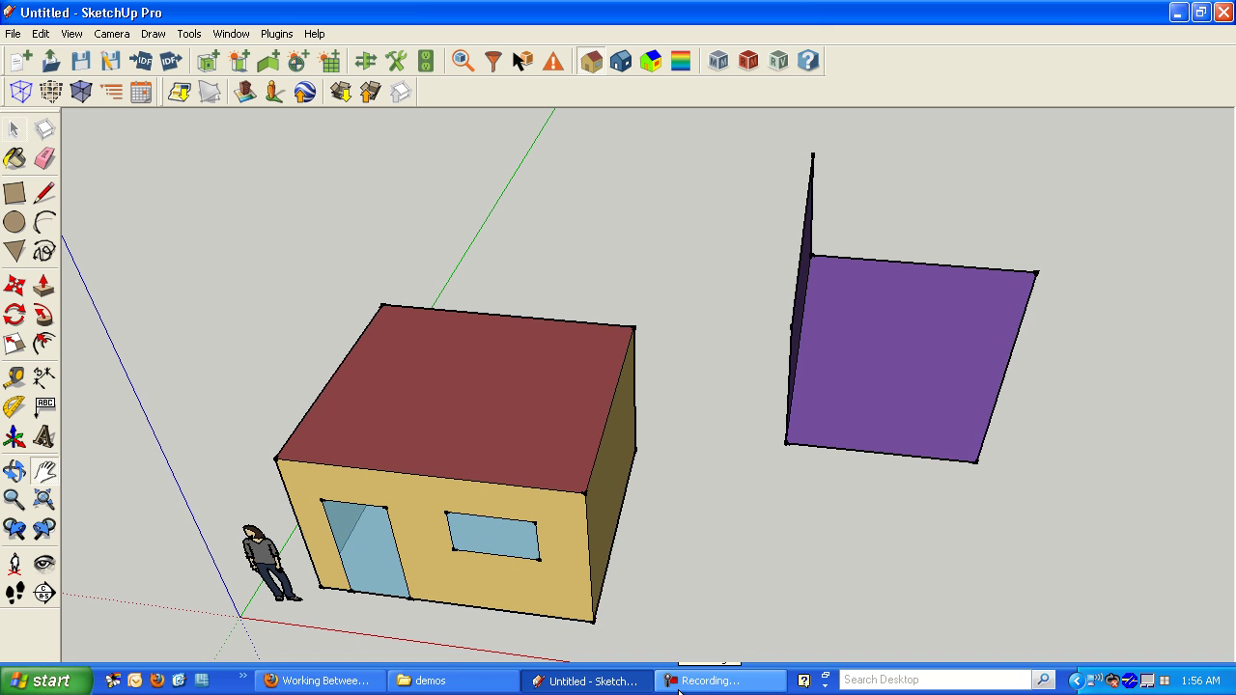